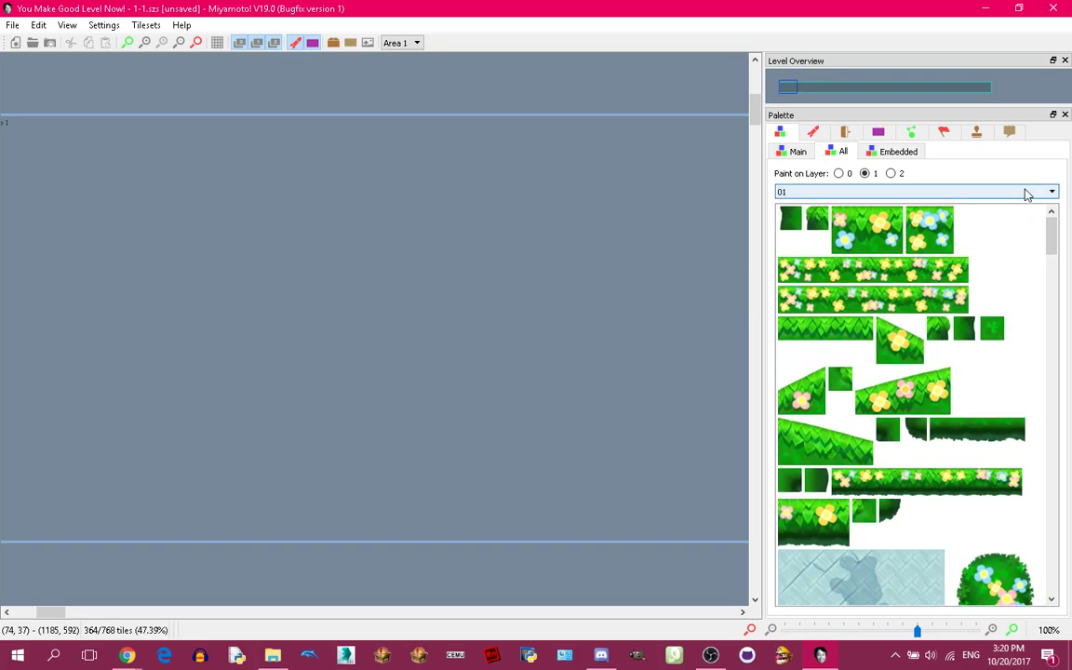
# - Switch to File Explorer and open objects.txt in the Tutorial project's Objects folder to read the tileset numbers and themes
pyautogui.scroll(-7, 952, 235)
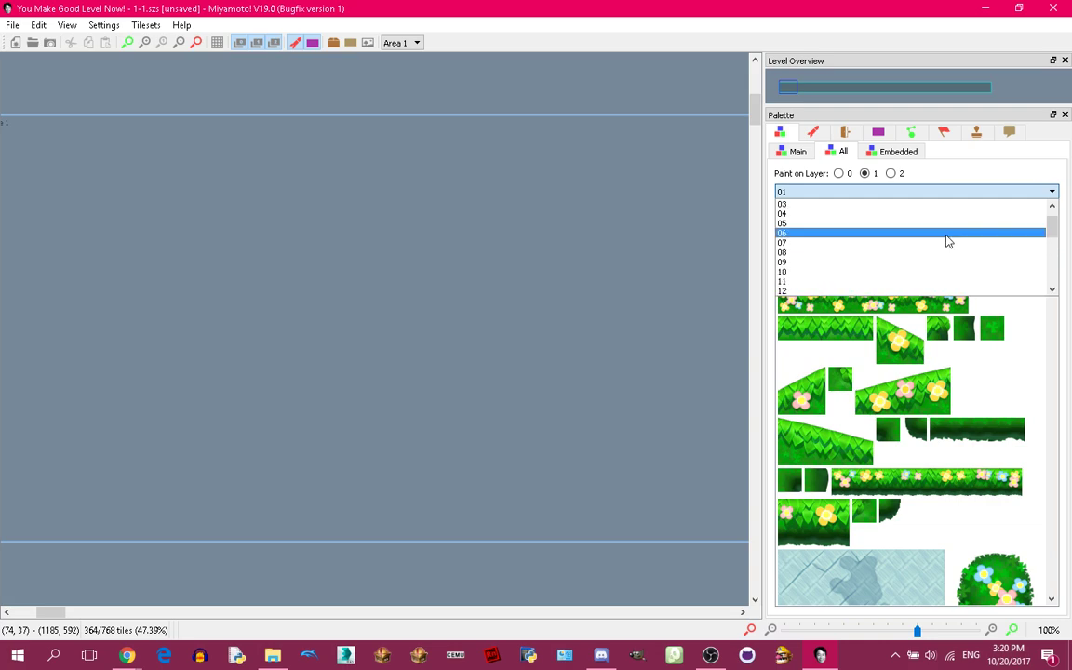
pyautogui.click(282, 237)
pyautogui.click(273, 656)
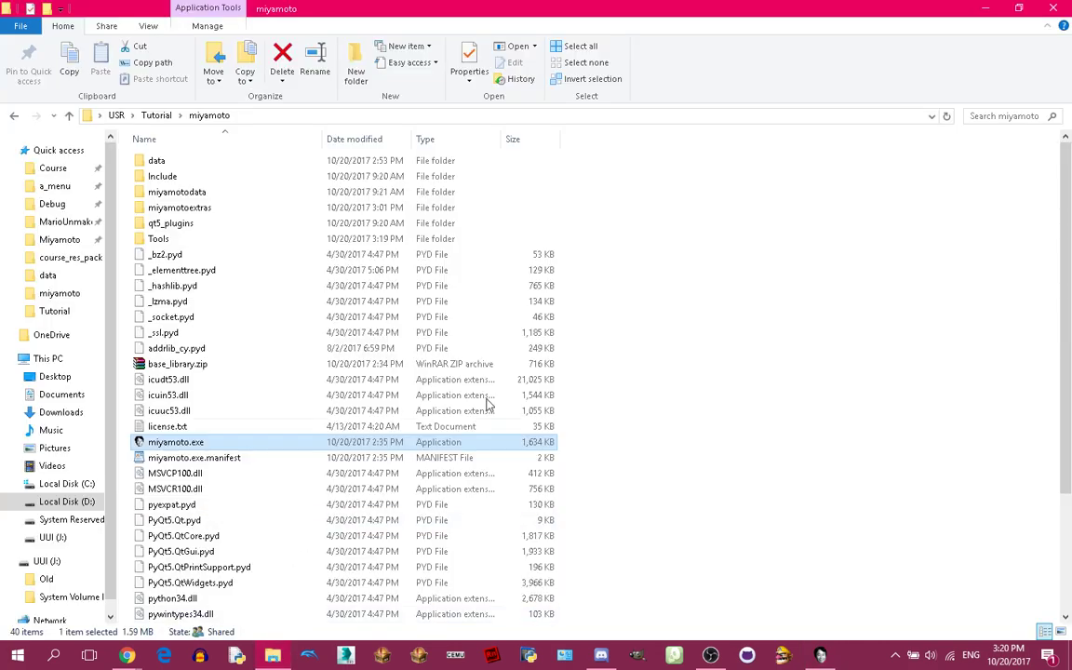
pyautogui.click(586, 380)
pyautogui.press('BackSpace')
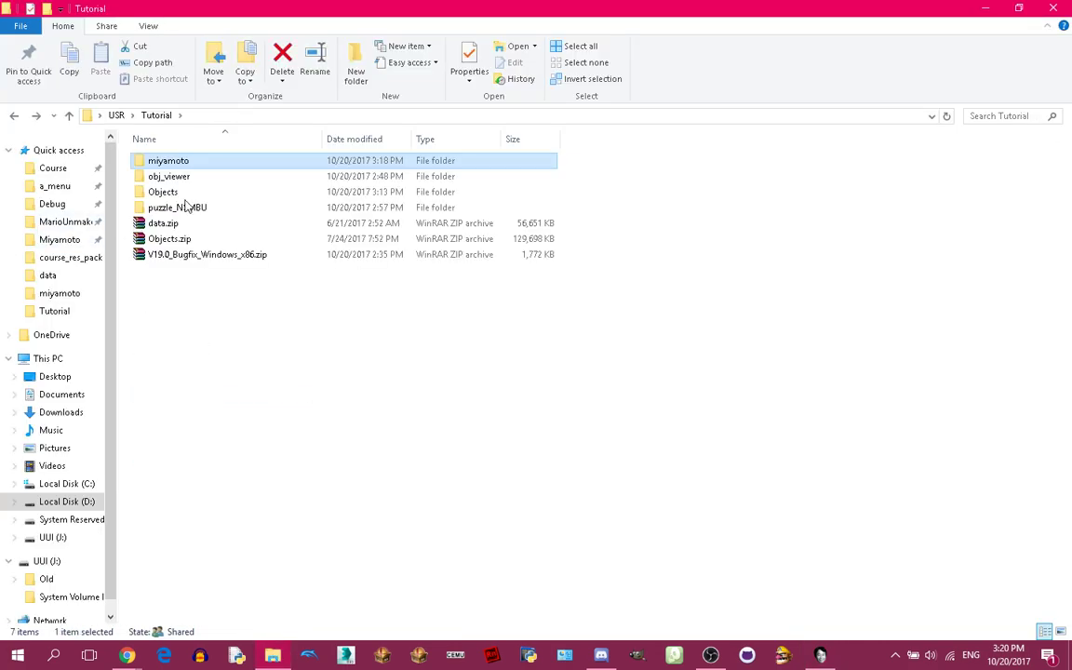
pyautogui.click(190, 191)
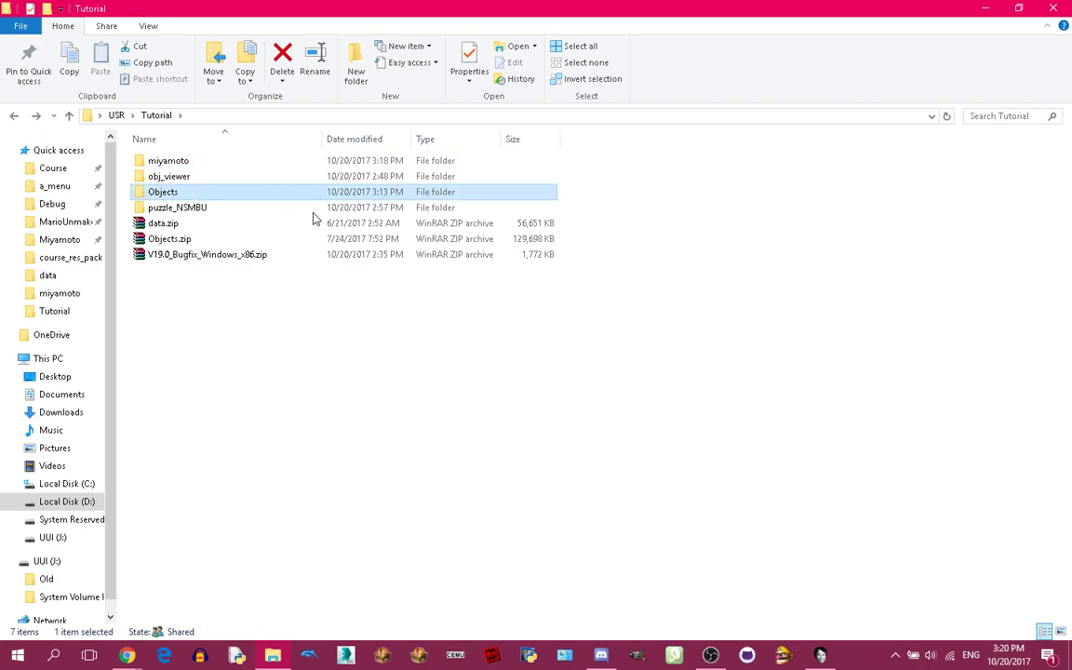
pyautogui.press('Return')
pyautogui.scroll(-3, 550, 340)
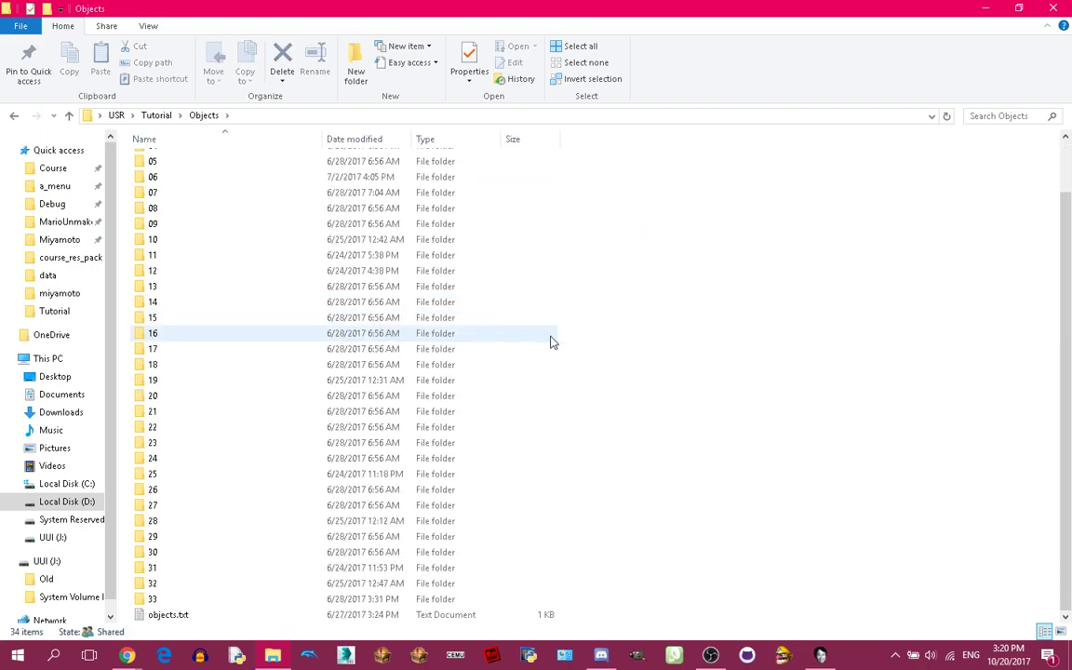
pyautogui.doubleClick(158, 614)
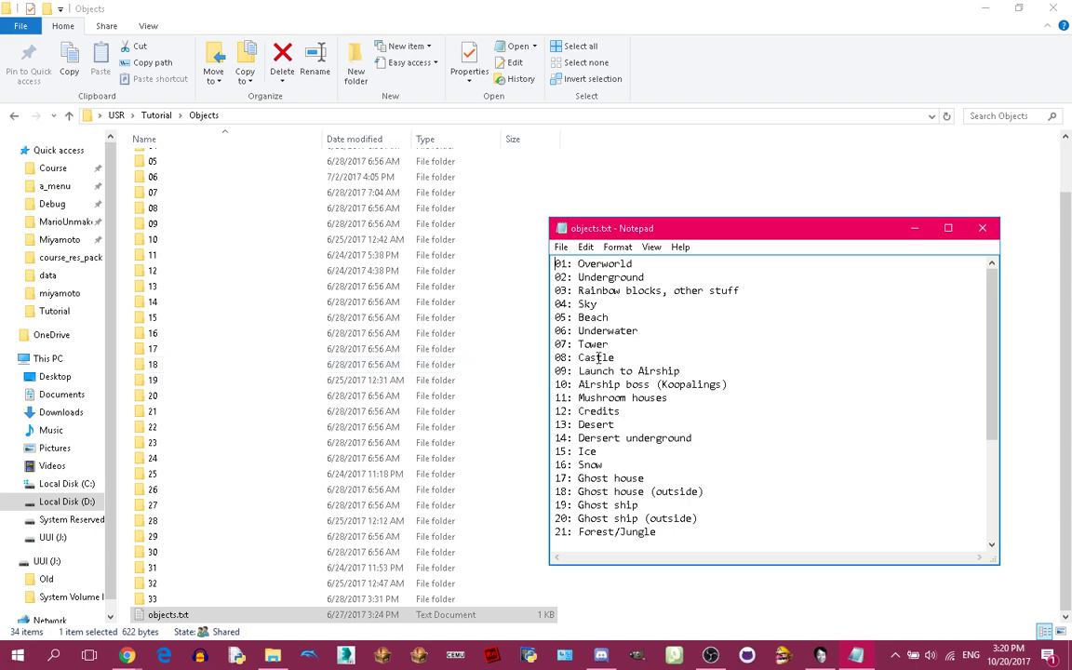
# - Close the tileset list and switch back to Miyamoto to look through the level's embedded objects
pyautogui.click(982, 228)
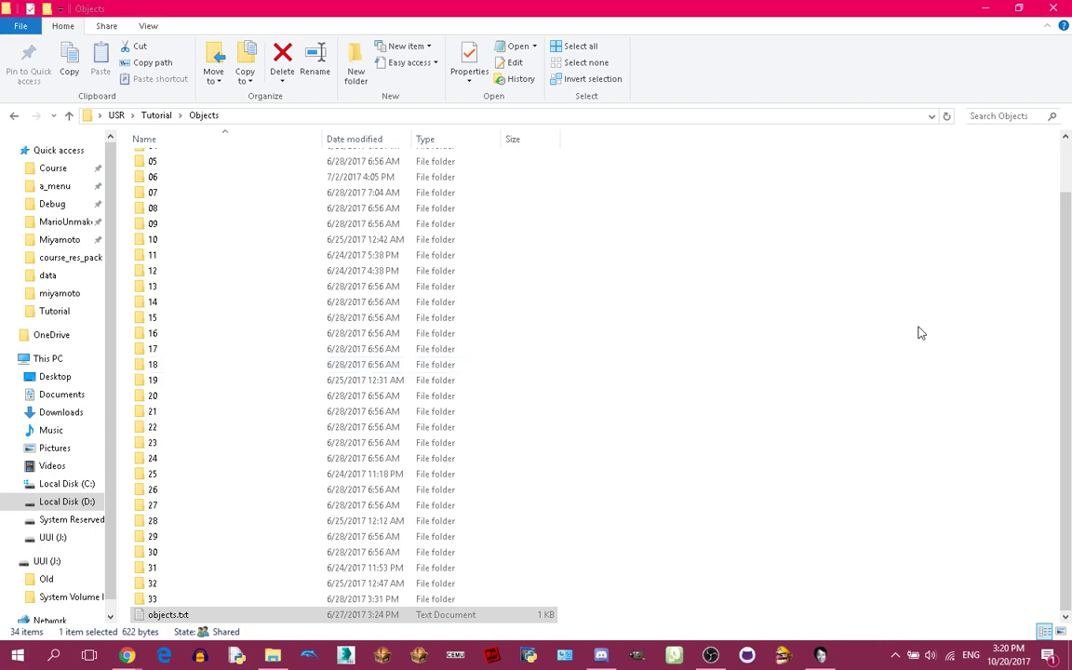
pyautogui.hotkey('alt', 'Up')
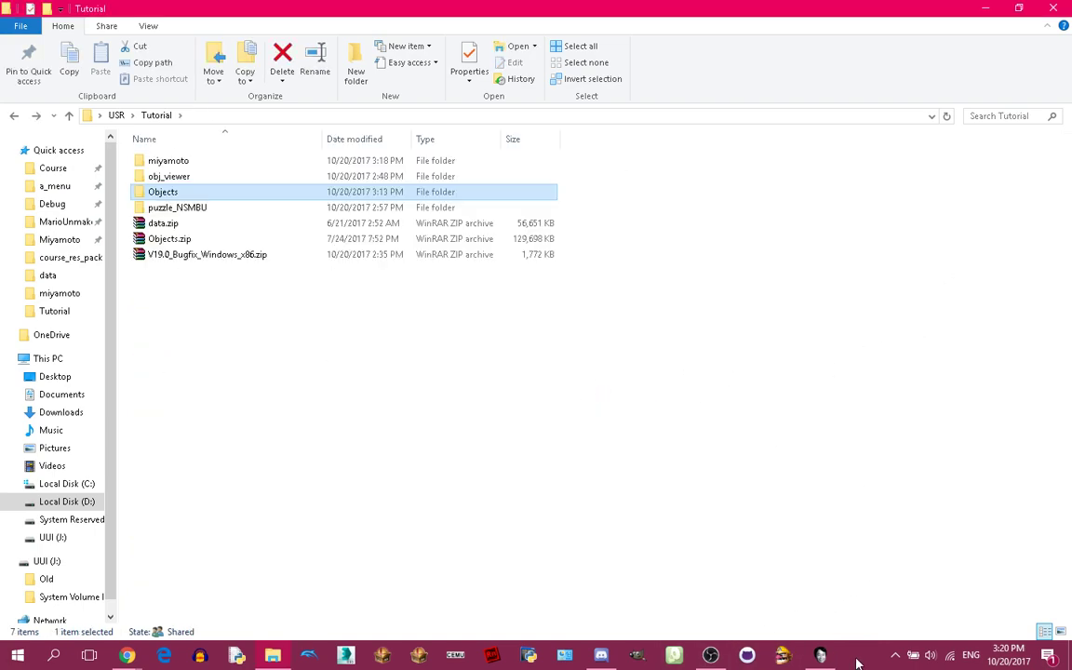
pyautogui.click(820, 655)
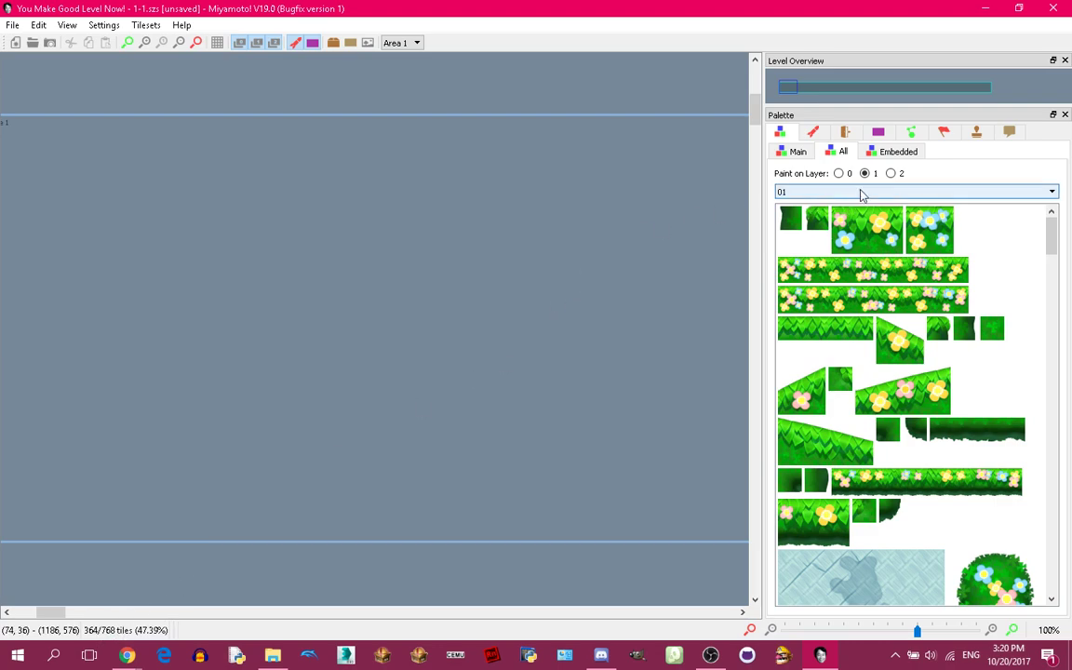
pyautogui.click(902, 152)
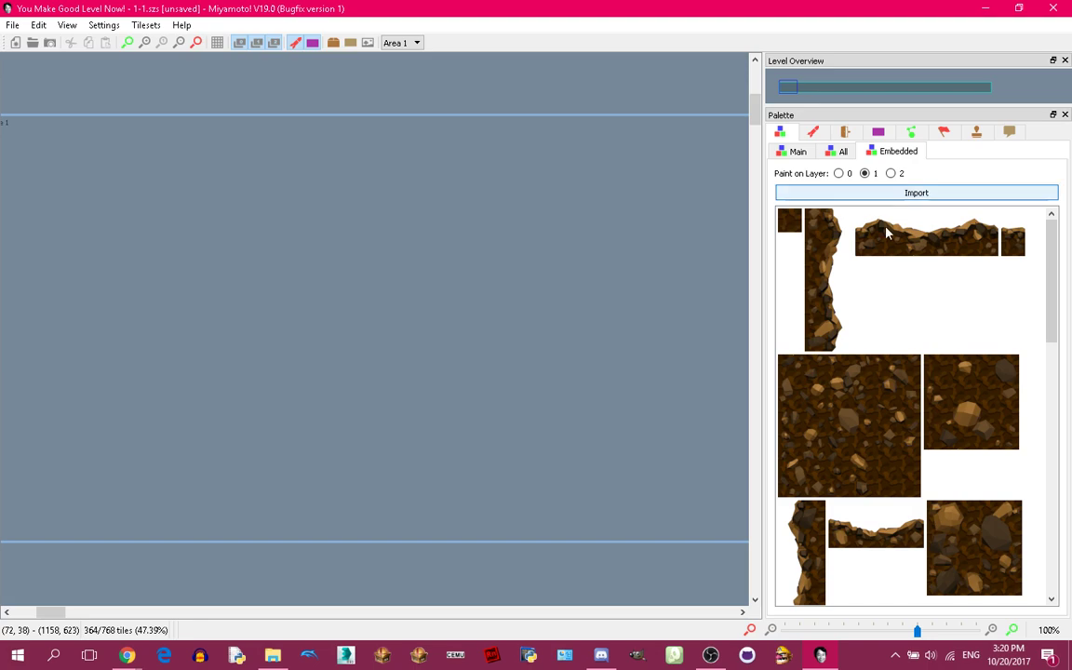
pyautogui.scroll(-10, 861, 310)
pyautogui.scroll(10, 861, 311)
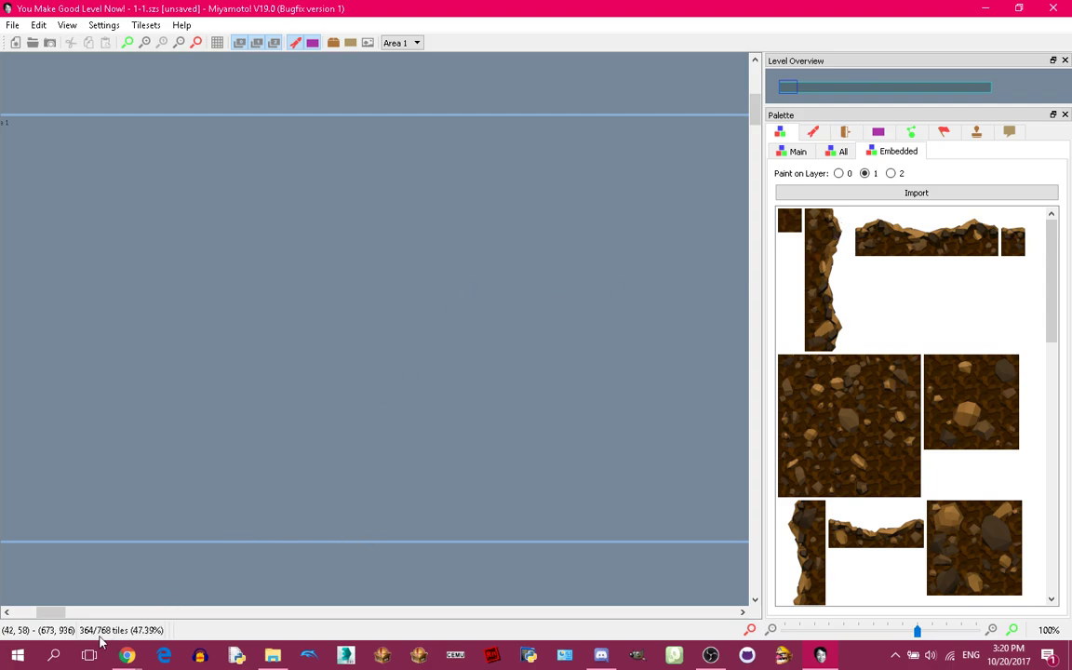
# - Delete the first four brown rock objects from the embedded set: the small soil tile, the tall edge and the two ground-top pieces
pyautogui.click(796, 219)
pyautogui.rightClick(796, 219)
pyautogui.click(823, 242)
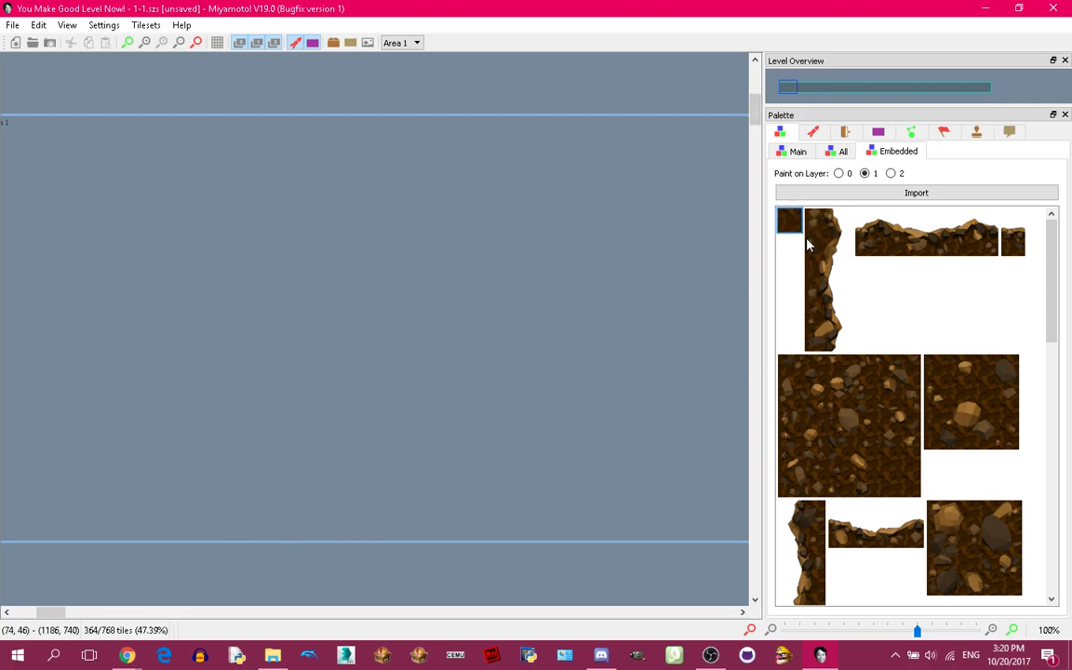
pyautogui.rightClick(797, 251)
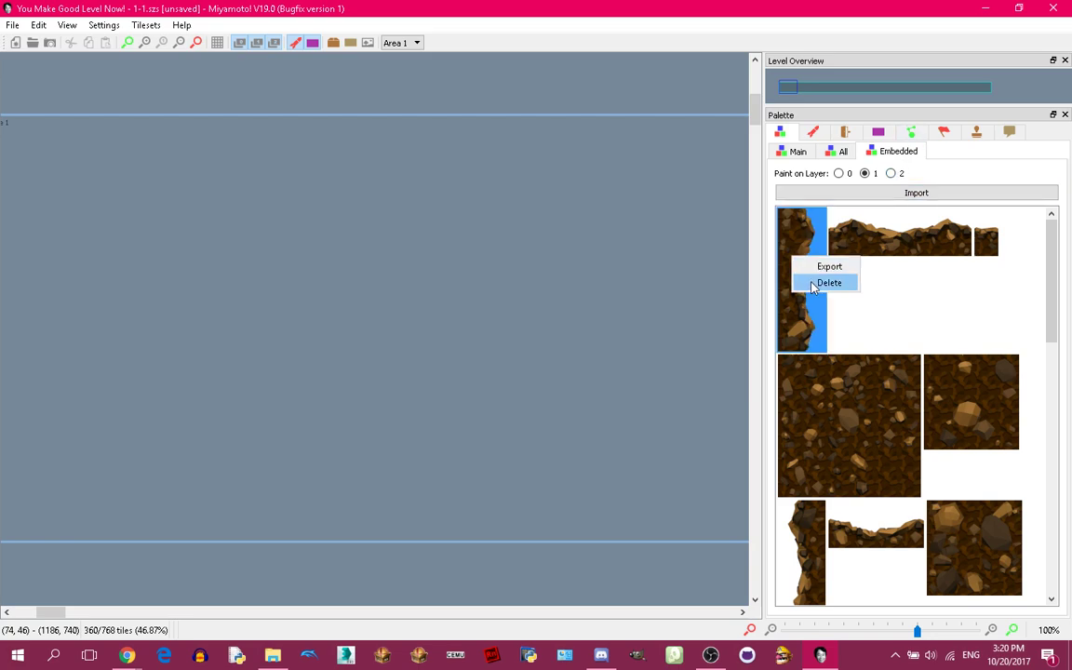
pyautogui.click(820, 281)
pyautogui.rightClick(810, 247)
pyautogui.click(820, 264)
pyautogui.rightClick(790, 231)
pyautogui.click(809, 256)
# - Delete the remaining six brown rock objects from the embedded set, including the large soil blocks, the tall edge and the short strip
pyautogui.rightClick(809, 249)
pyautogui.click(819, 275)
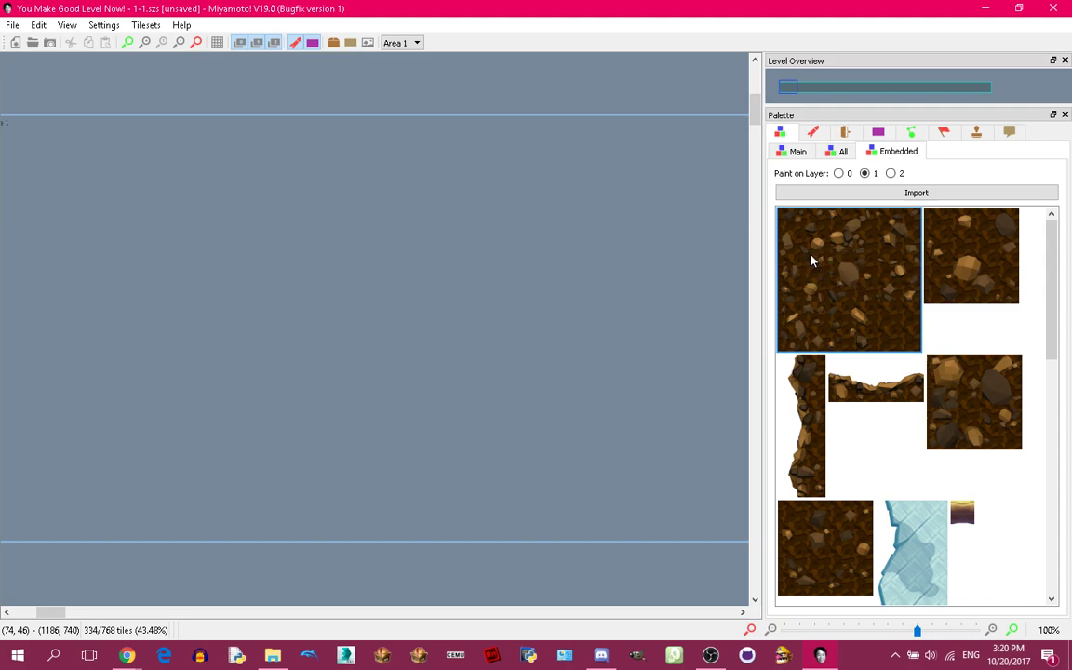
pyautogui.rightClick(810, 256)
pyautogui.click(820, 275)
pyautogui.rightClick(819, 259)
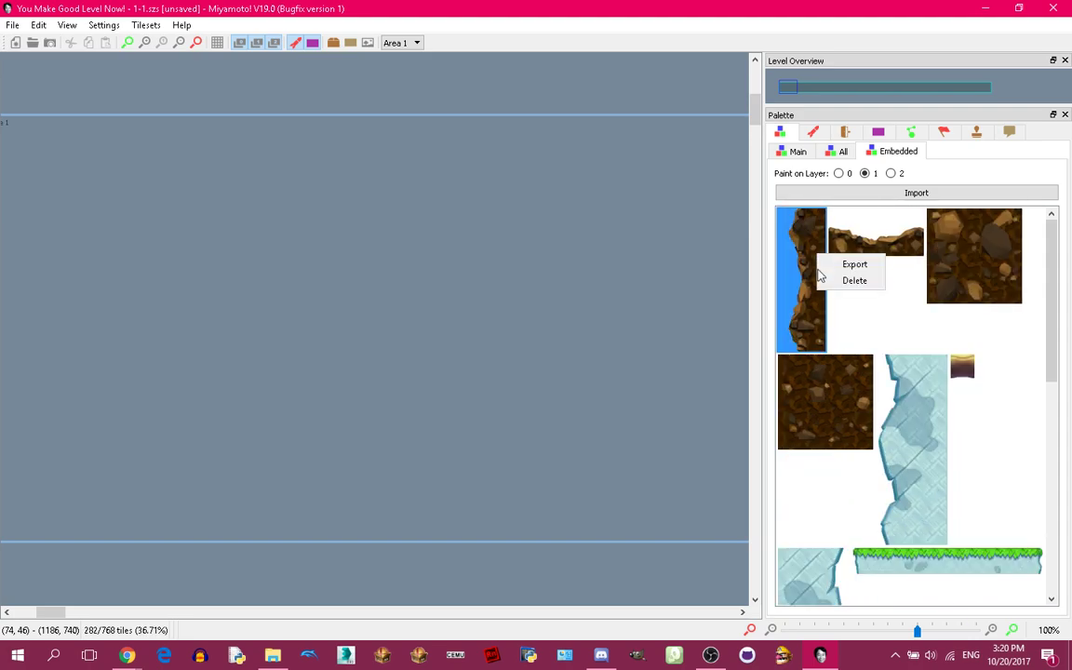
pyautogui.click(830, 280)
pyautogui.rightClick(821, 244)
pyautogui.click(828, 265)
pyautogui.rightClick(823, 244)
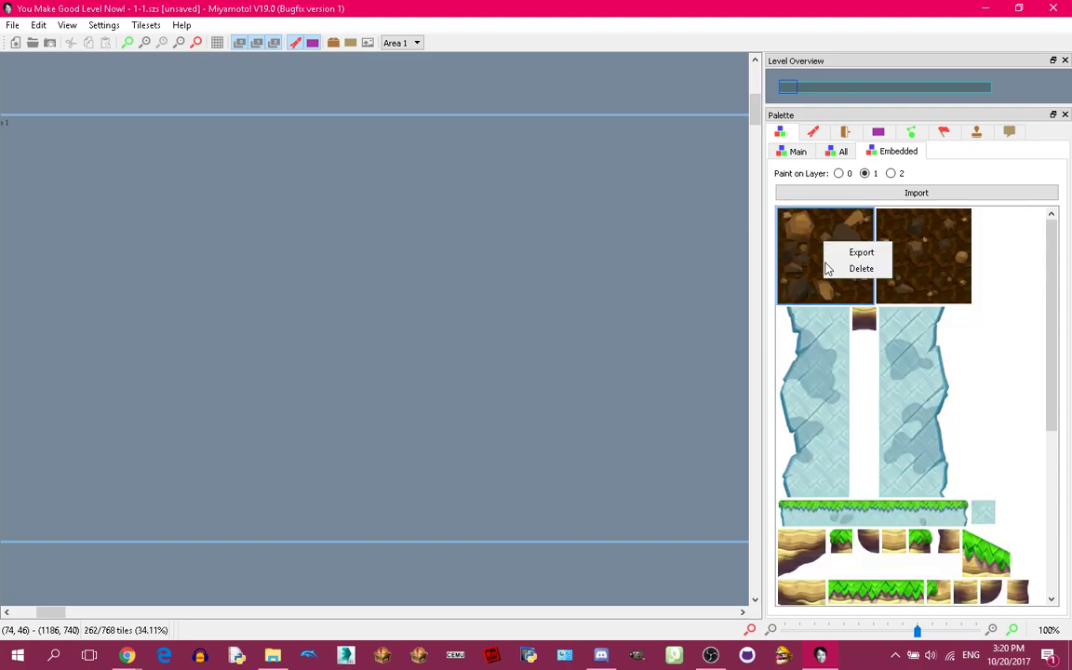
pyautogui.click(828, 268)
pyautogui.rightClick(821, 256)
pyautogui.click(830, 274)
# - Delete the light-blue stone walls, grass-topped strip and small tile from the embedded objects, along with two tan earth pieces
pyautogui.rightClick(812, 248)
pyautogui.click(827, 274)
pyautogui.rightClick(797, 227)
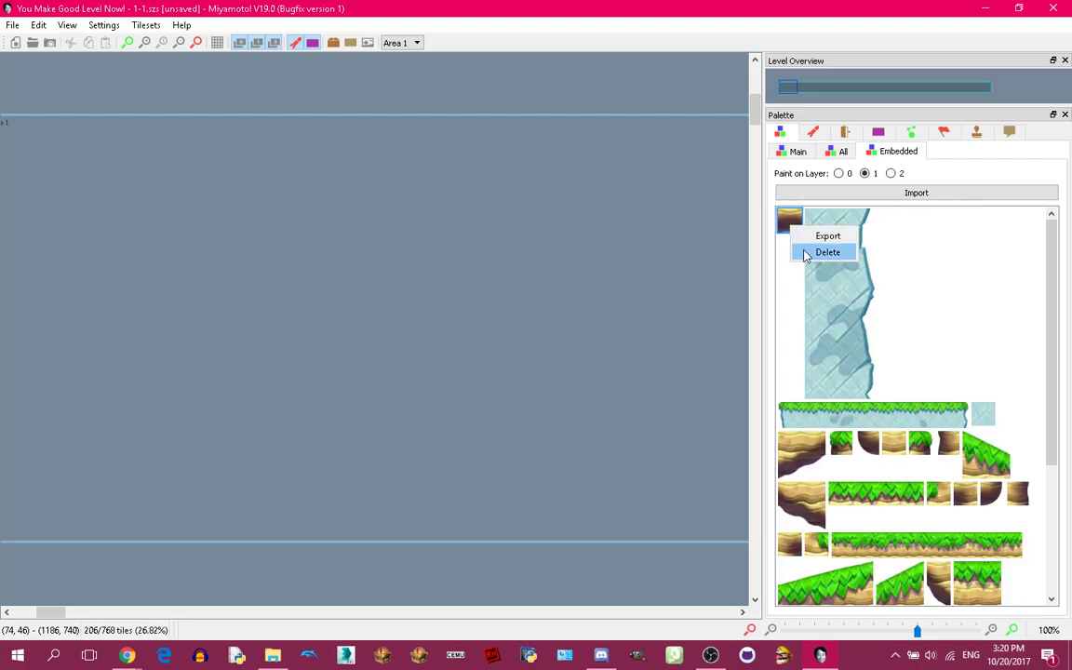
pyautogui.click(805, 252)
pyautogui.rightClick(806, 256)
pyautogui.click(828, 275)
pyautogui.rightClick(830, 244)
pyautogui.click(851, 256)
pyautogui.rightClick(798, 221)
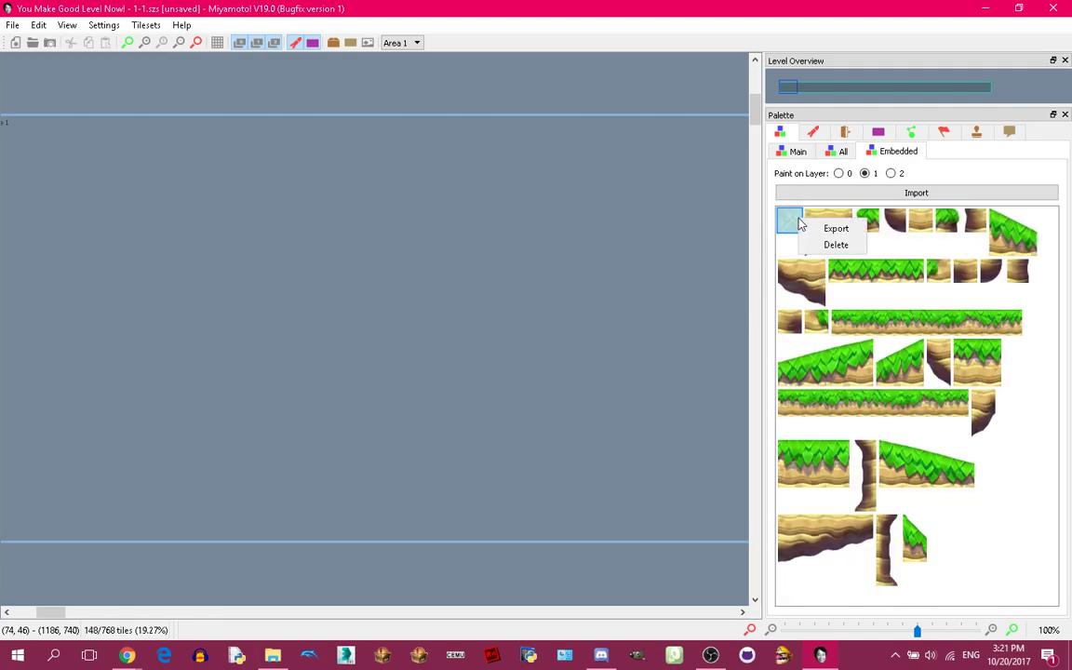
pyautogui.click(815, 246)
pyautogui.rightClick(802, 224)
pyautogui.click(815, 251)
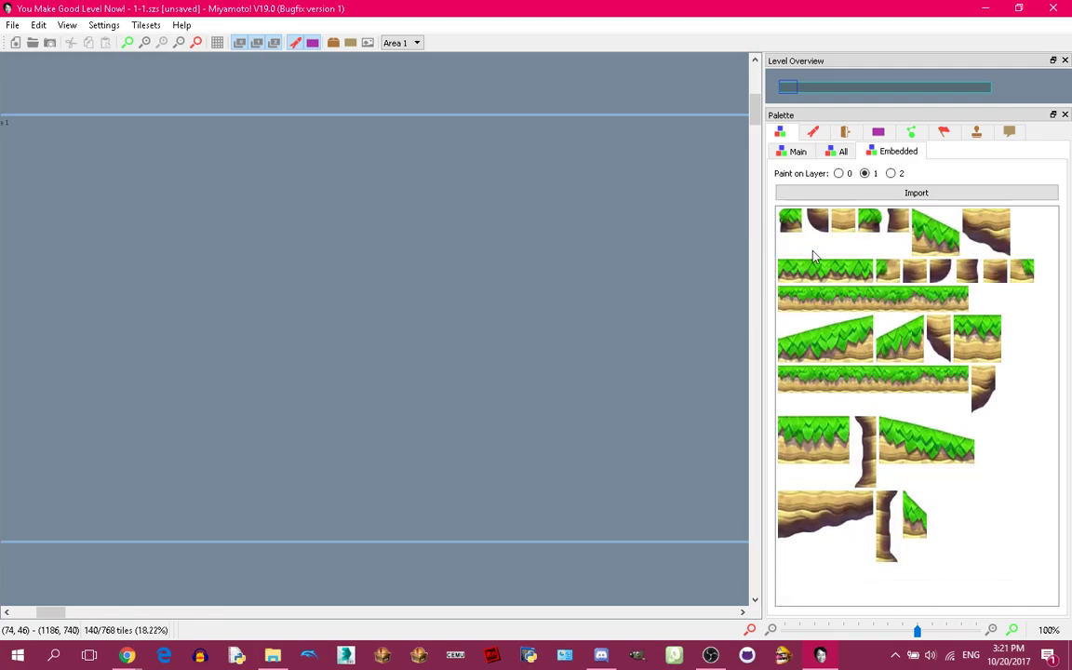
# - Create a new blank level in place of the open level 1-1
pyautogui.click(12, 24)
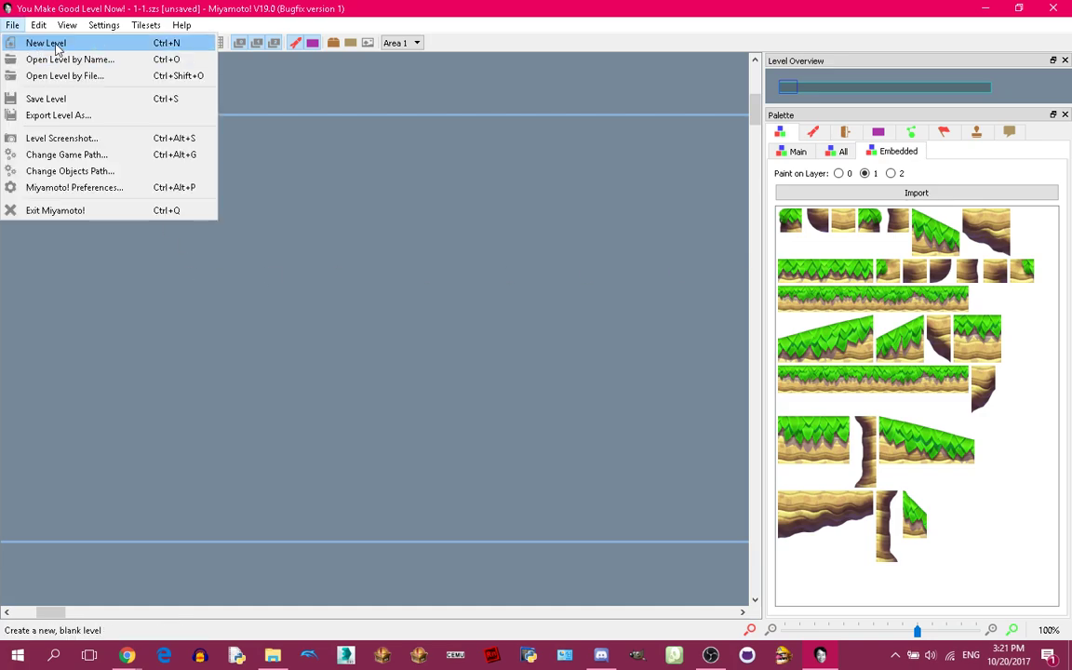
pyautogui.click(54, 43)
pyautogui.click(547, 343)
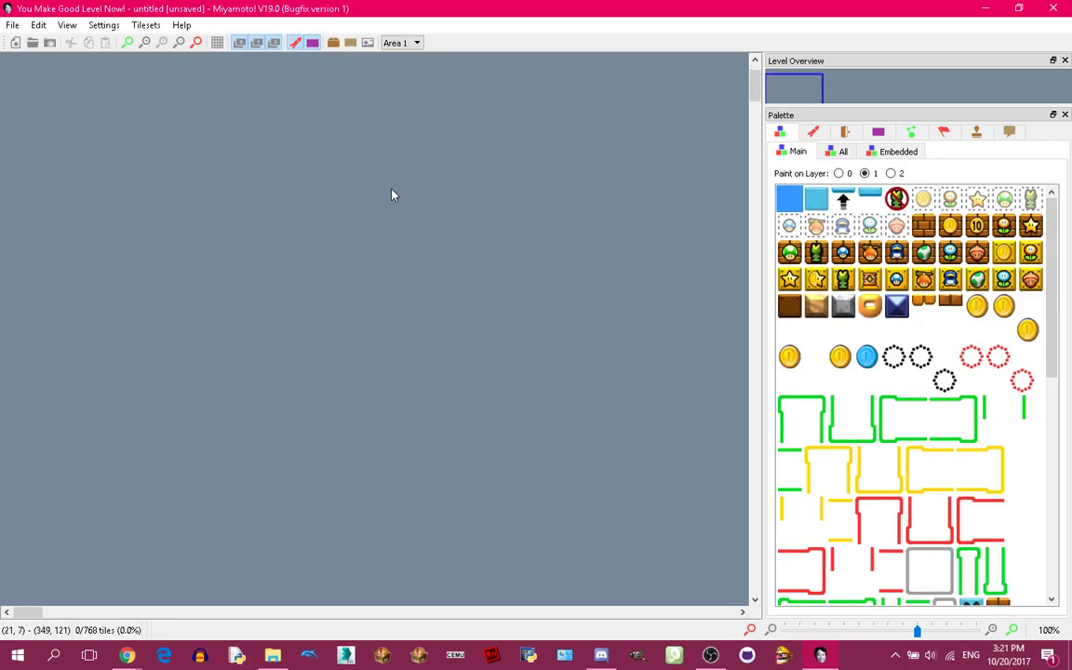
# - Add a new zone to the level and set its background music to Desert
pyautogui.click(350, 42)
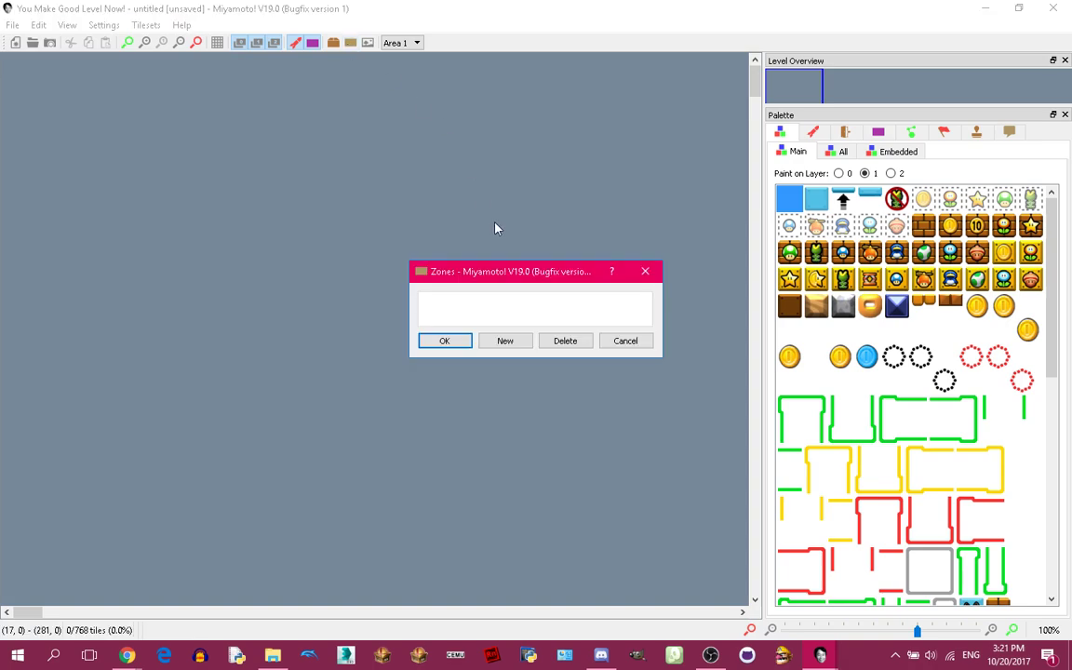
pyautogui.click(505, 341)
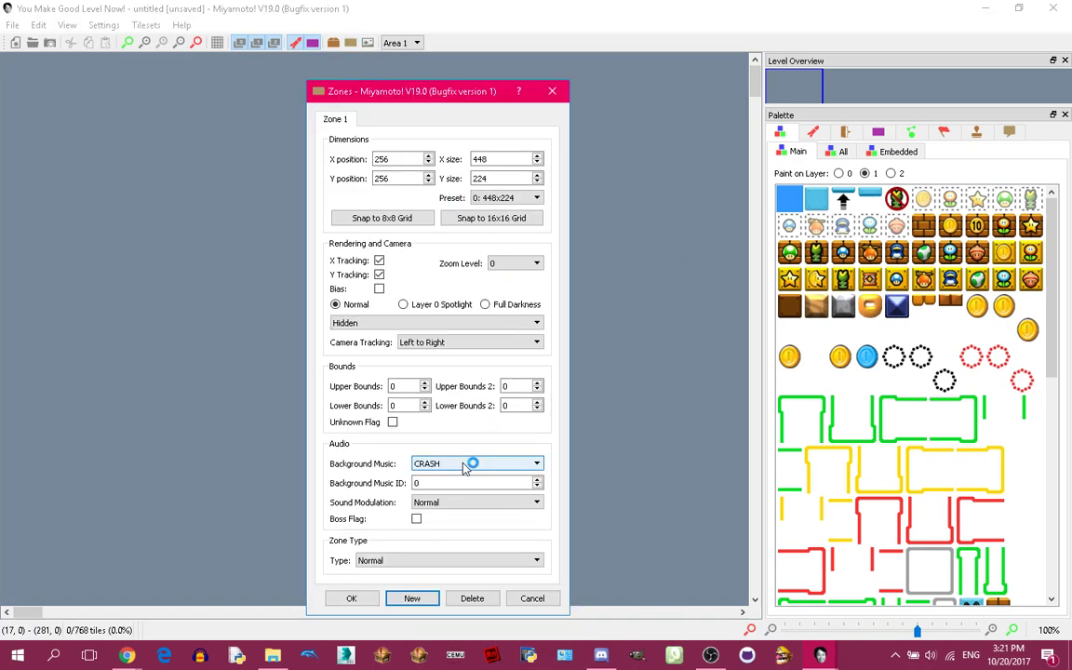
pyautogui.click(470, 463)
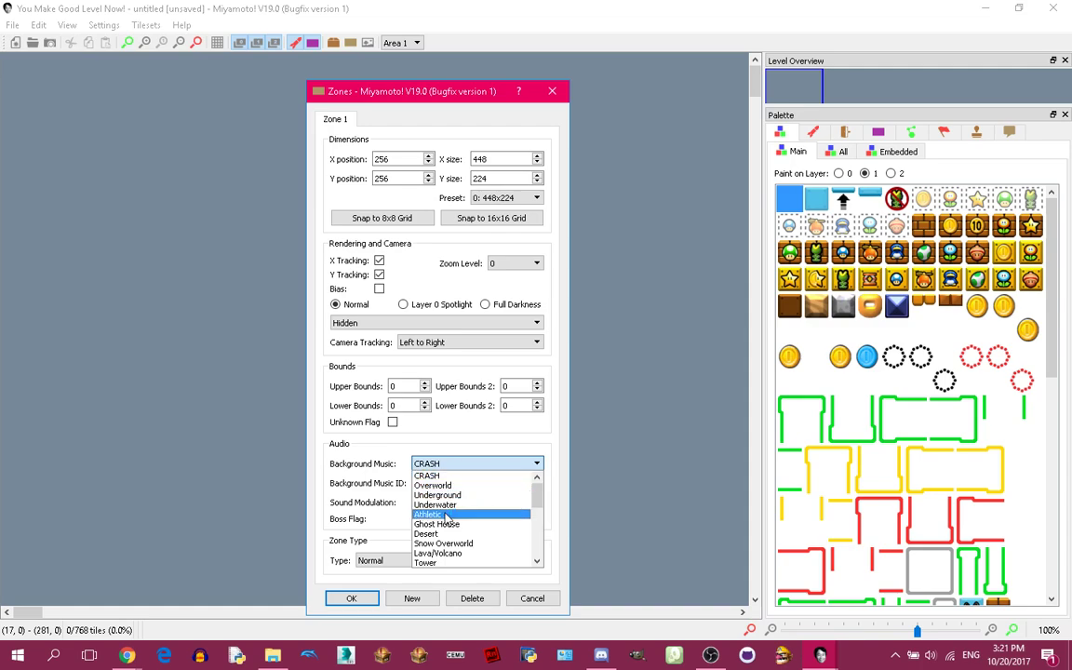
pyautogui.press('Down')
pyautogui.press('Down')
pyautogui.press('Return')
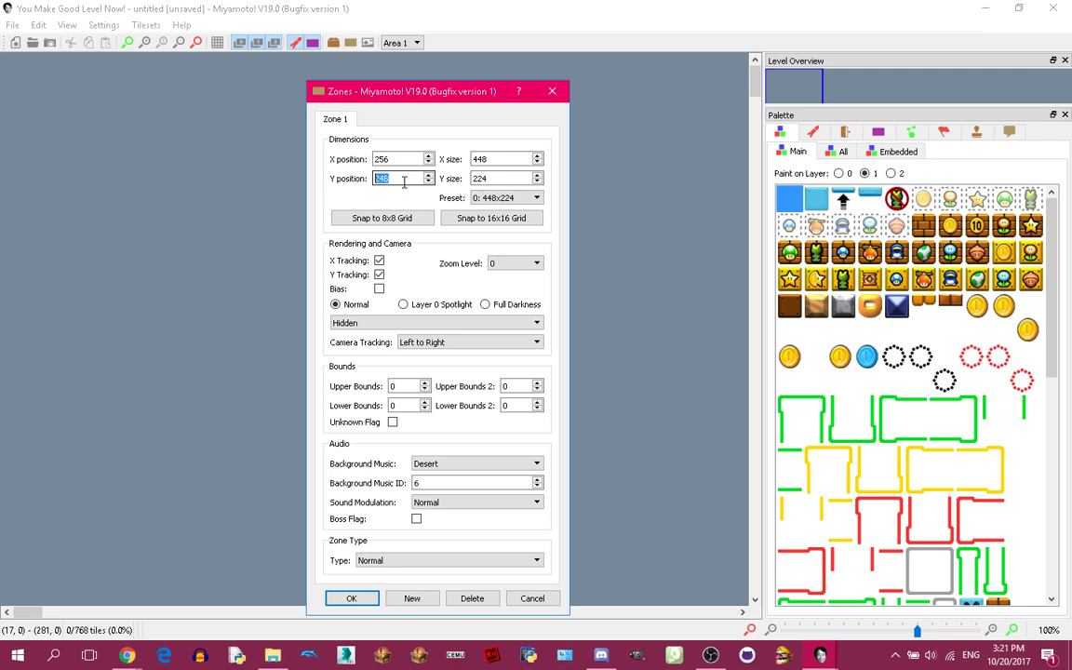
# - Snap the zone to the 16x16 grid with Y position 240 and Y size 256, and apply the zone settings
pyautogui.click(491, 218)
pyautogui.scroll(11, 502, 180)
pyautogui.click(491, 218)
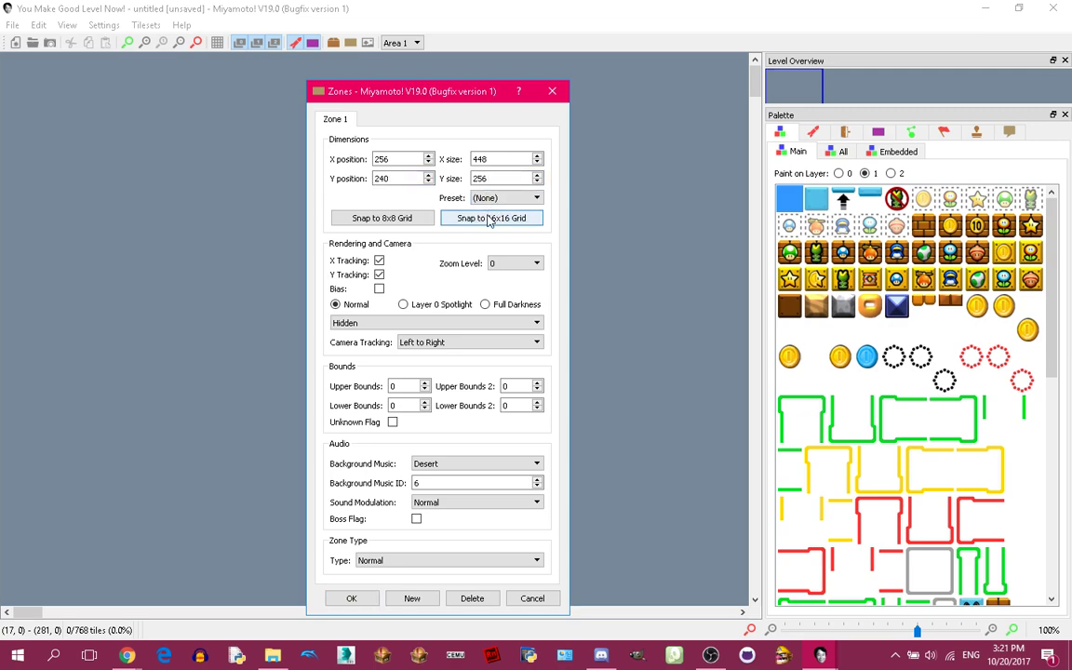
pyautogui.click(358, 601)
pyautogui.scroll(-3, 536, 381)
pyautogui.scroll(2, 529, 371)
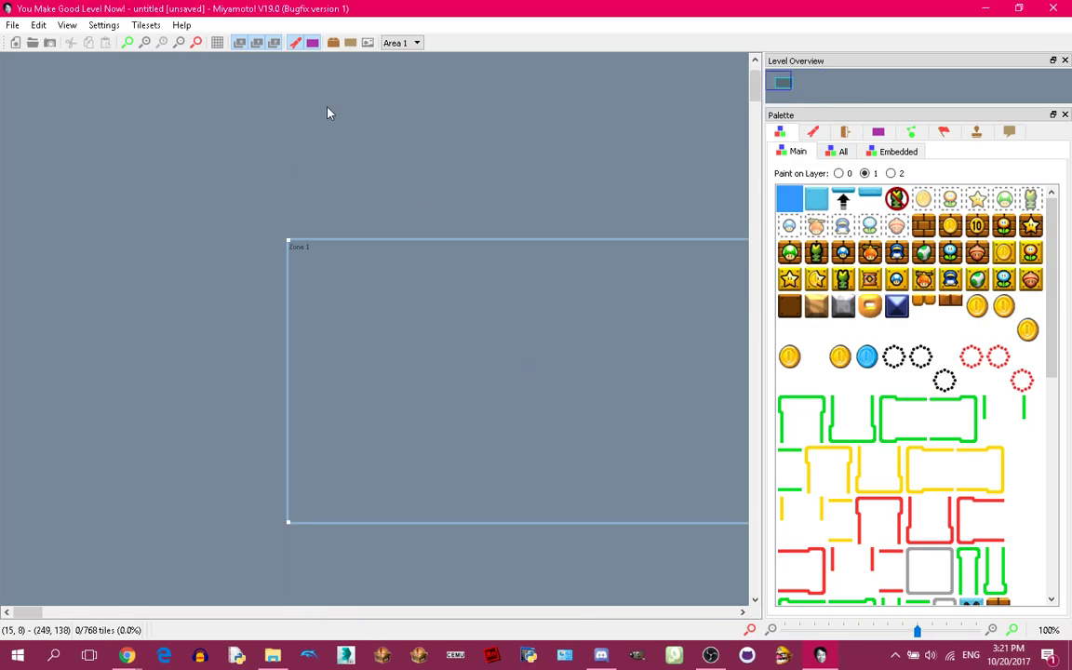
# - Show the grid and stretch Zone 1 to the right to about four times its original width
pyautogui.click(217, 43)
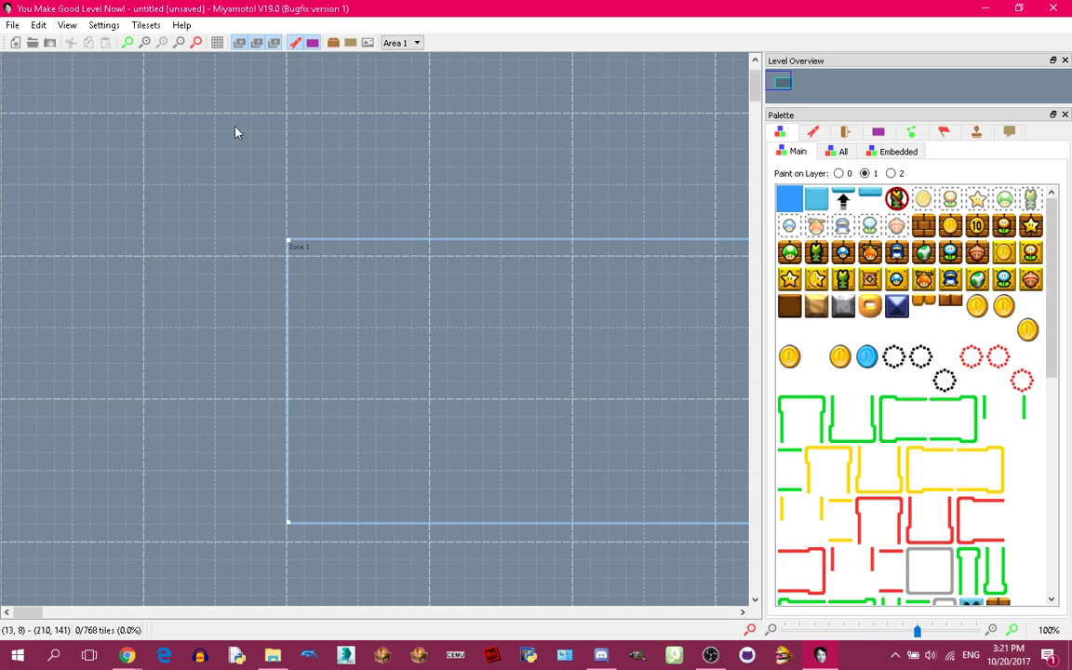
pyautogui.press('Right')
pyautogui.press('Right')
pyautogui.press('Right')
pyautogui.press('Right')
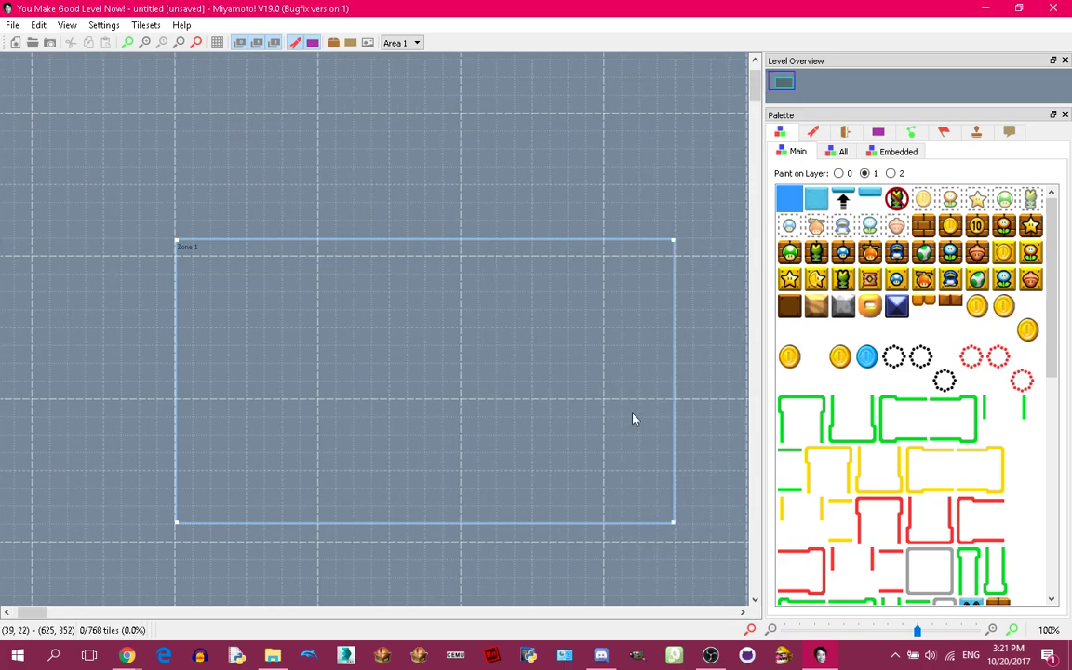
pyautogui.press('Right')
pyautogui.press('Right')
pyautogui.press('Right')
pyautogui.press('Right')
pyautogui.press('Right')
pyautogui.press('Right')
pyautogui.press('Right')
pyautogui.press('Right')
pyautogui.press('Right')
pyautogui.press('Right')
pyautogui.press('Right')
pyautogui.press('Right')
pyautogui.press('Right')
pyautogui.press('Right')
pyautogui.press('Right')
pyautogui.press('Right')
pyautogui.press('Right')
pyautogui.moveTo(634, 523); pyautogui.dragTo(637, 524)
pyautogui.press('Right')
pyautogui.press('Right')
pyautogui.press('Right')
pyautogui.press('Right')
pyautogui.press('Right')
pyautogui.press('Right')
pyautogui.press('Right')
pyautogui.press('Right')
pyautogui.press('Right')
pyautogui.press('Right')
pyautogui.press('Right')
pyautogui.press('Right')
pyautogui.press('Right')
pyautogui.press('Right')
pyautogui.press('Right')
pyautogui.press('Right')
pyautogui.press('Right')
pyautogui.press('Right')
pyautogui.press('Right')
pyautogui.press('Right')
pyautogui.press('Left')
pyautogui.press('Left')
pyautogui.press('Left')
pyautogui.press('Left')
pyautogui.press('Left')
pyautogui.press('Left')
pyautogui.press('Left')
pyautogui.press('Left')
pyautogui.press('Left')
pyautogui.press('Left')
pyautogui.press('Left')
pyautogui.press('Left')
pyautogui.press('Left')
pyautogui.press('Left')
pyautogui.press('Left')
pyautogui.press('Left')
pyautogui.press('Left')
pyautogui.press('Left')
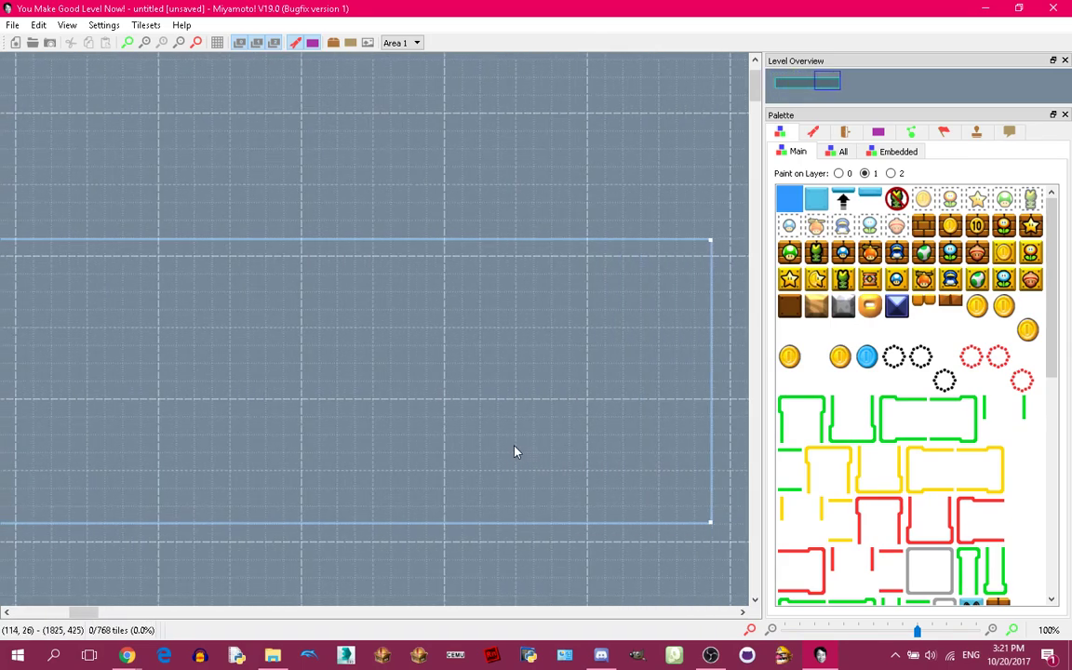
# - Return to the start of Zone 1, compare the All and Embedded object sets, and browse the objects of tileset 01
pyautogui.hscroll(-5, 514, 447)
pyautogui.scroll(-1, 527, 431)
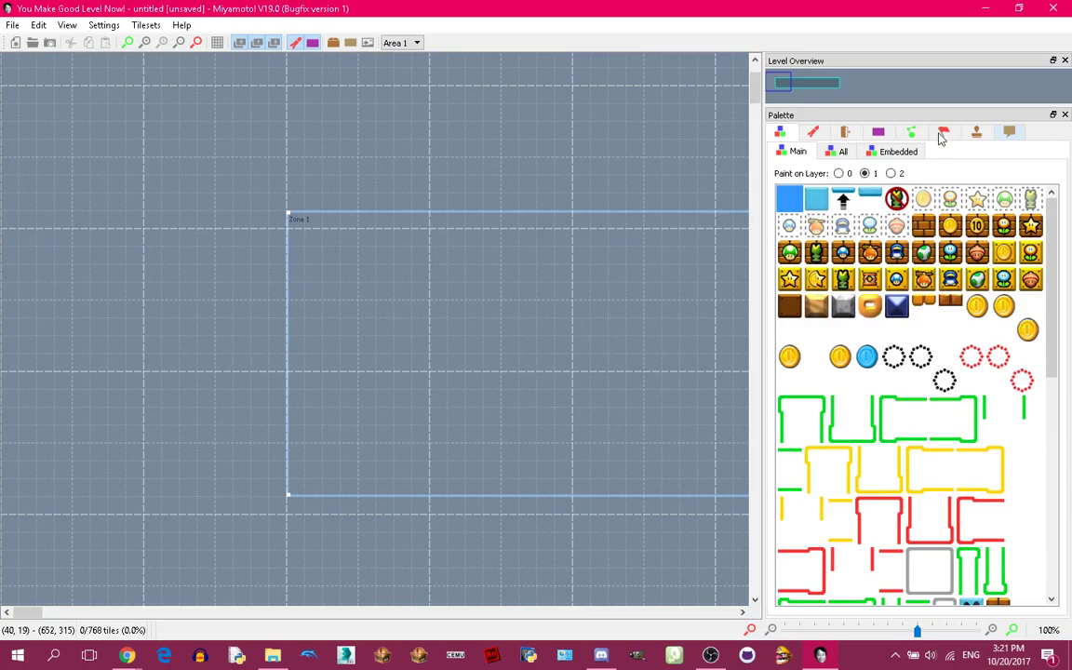
pyautogui.click(842, 153)
pyautogui.click(882, 152)
pyautogui.click(839, 153)
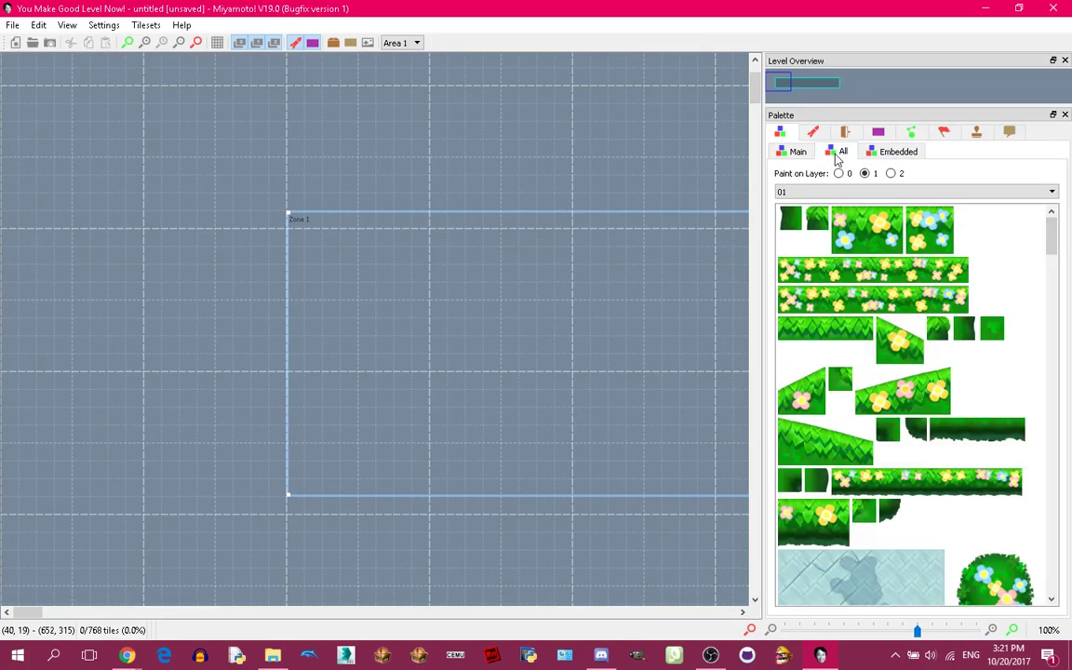
pyautogui.click(869, 154)
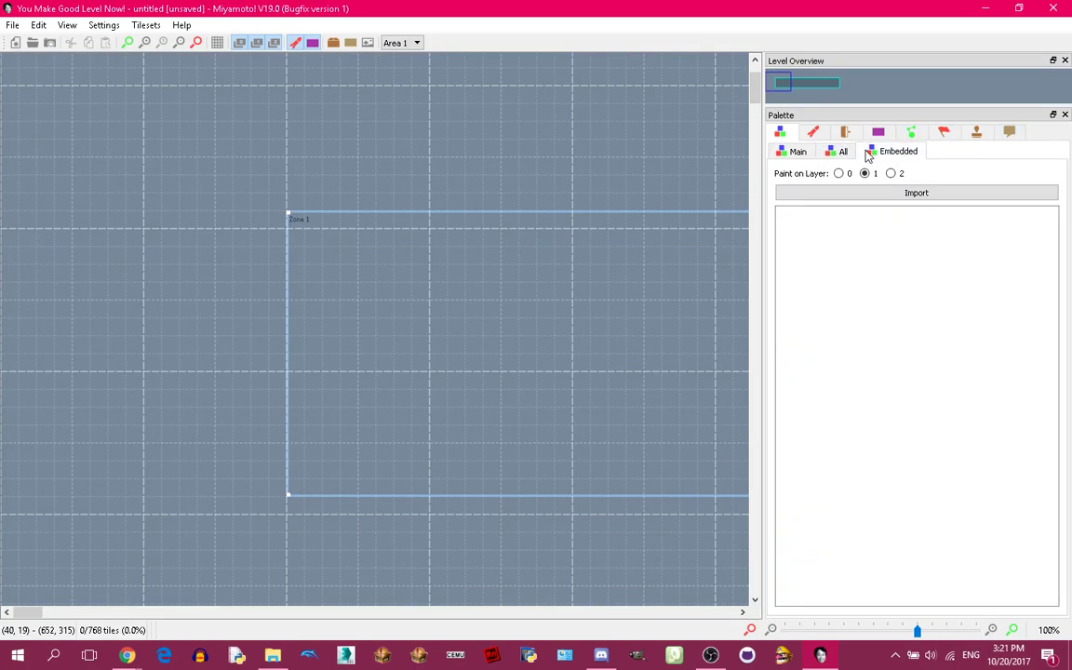
pyautogui.click(840, 152)
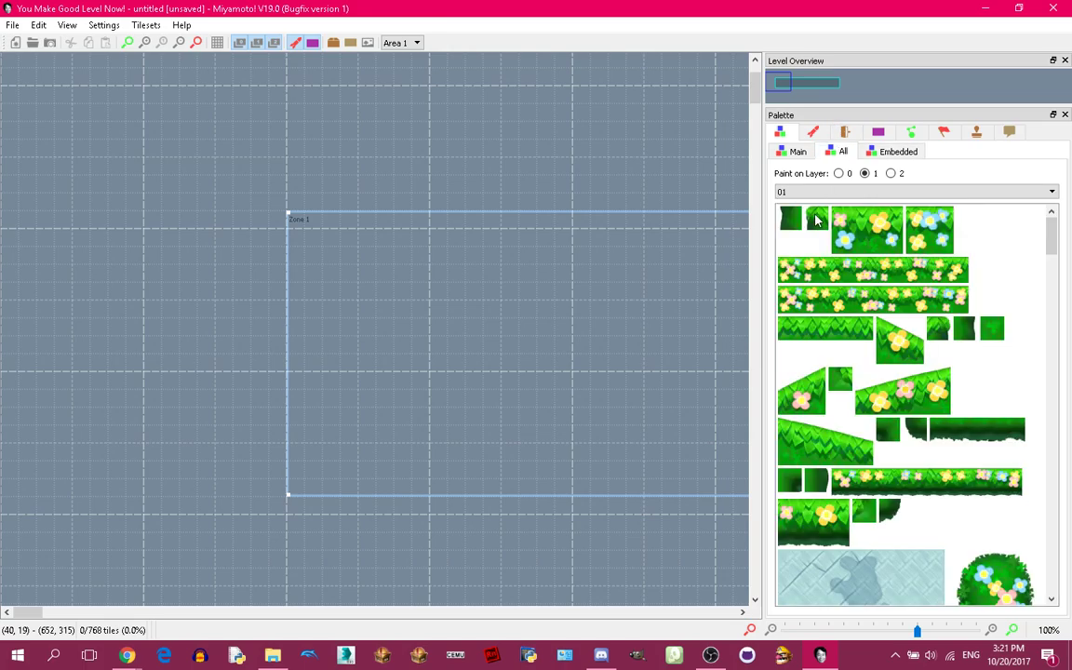
pyautogui.scroll(-5, 833, 339)
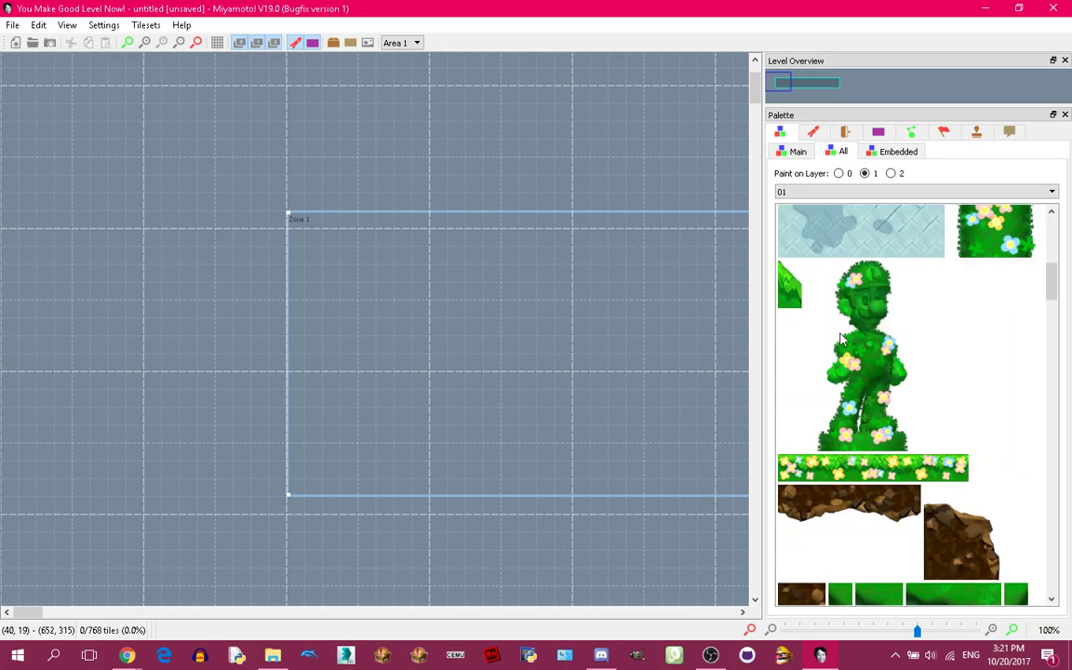
# - Switch the All object set to tileset 13 and browse down through its desert objects
pyautogui.scroll(8, 887, 334)
pyautogui.click(797, 192)
pyautogui.scroll(-3, 797, 261)
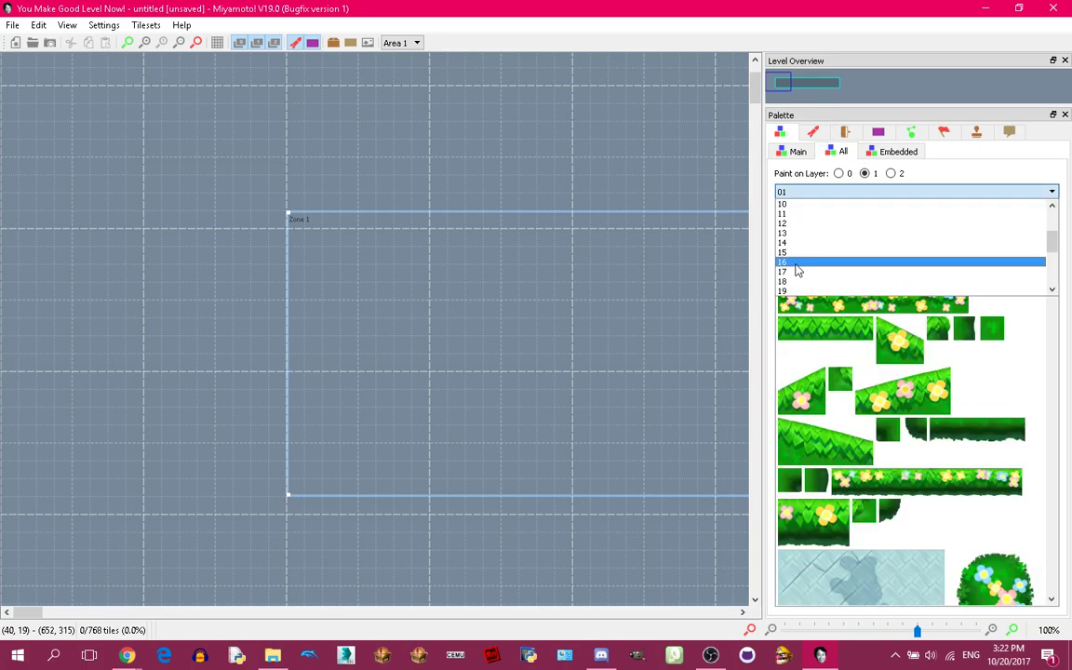
pyautogui.click(786, 233)
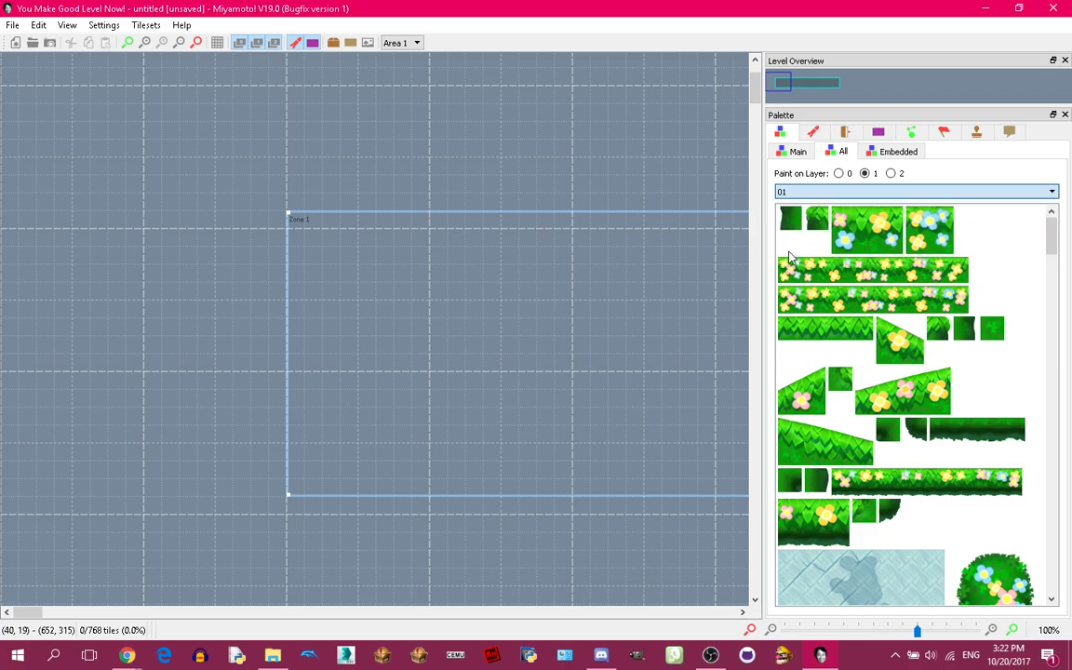
pyautogui.write('13')
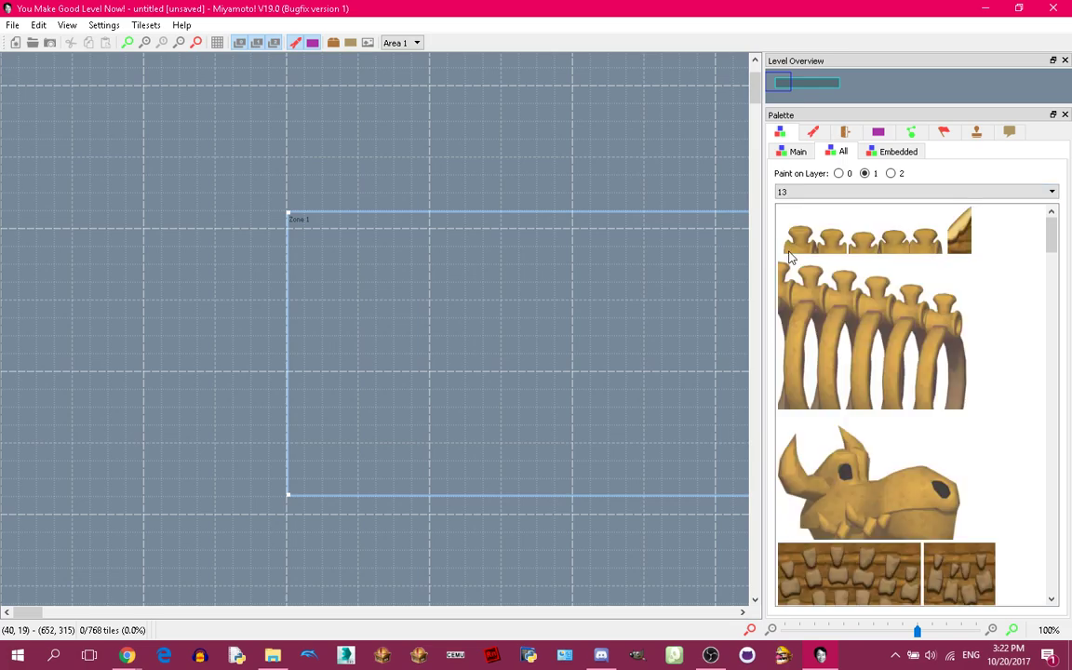
pyautogui.scroll(-15, 790, 253)
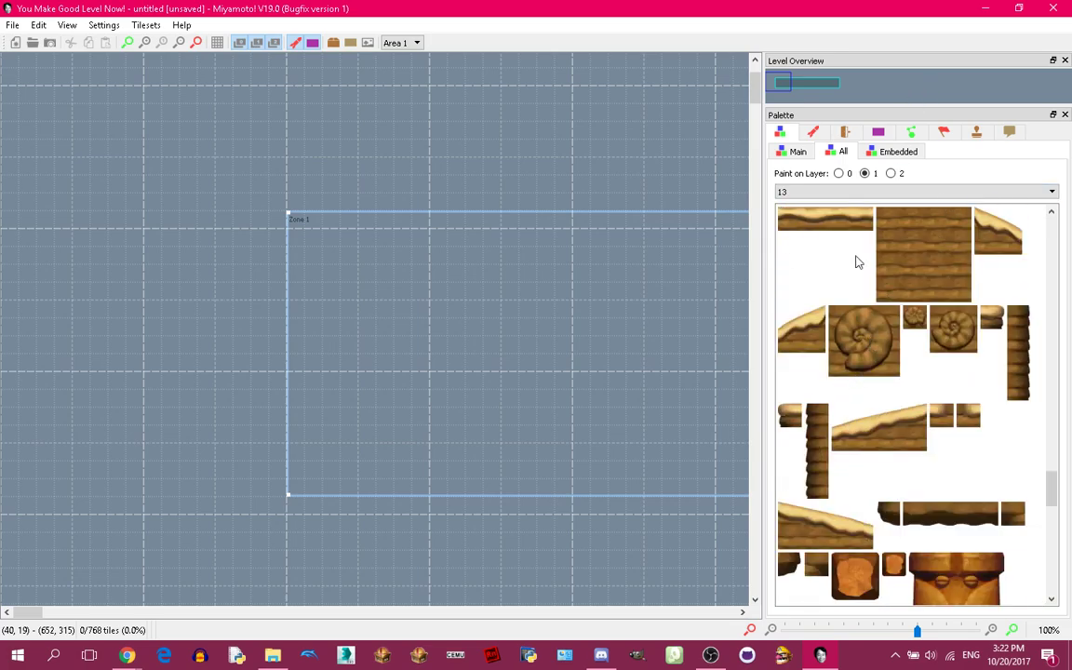
pyautogui.moveTo(22, 612); pyautogui.dragTo(26, 615)
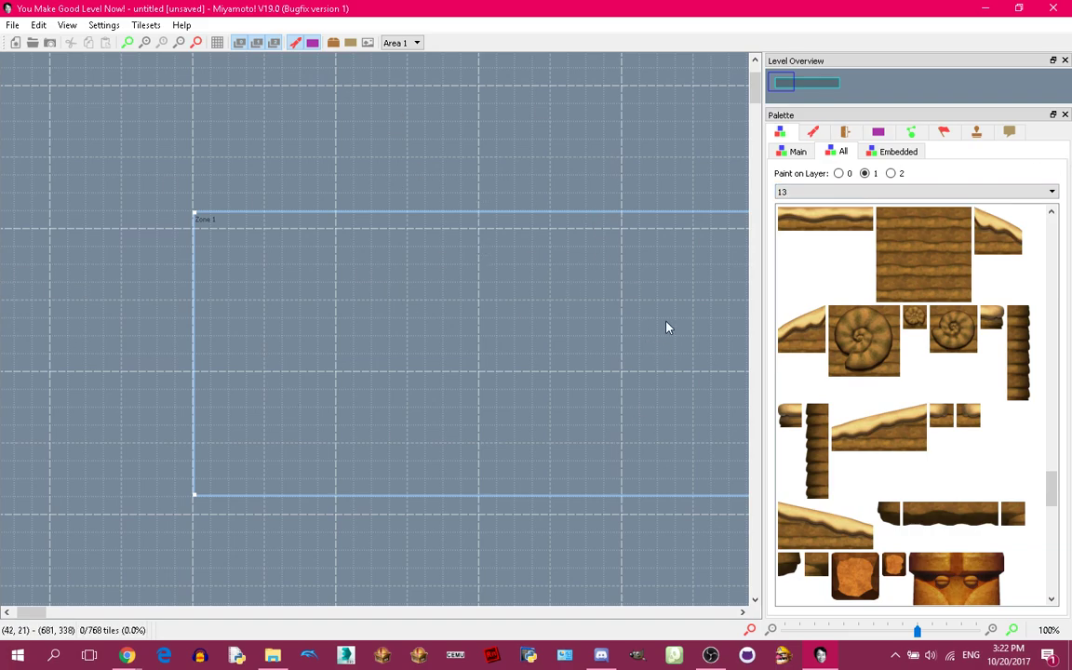
# - Switch to Chrome and view the GitHub releases pages of Puzzle-NSMBU and Miyamoto
pyautogui.click(128, 656)
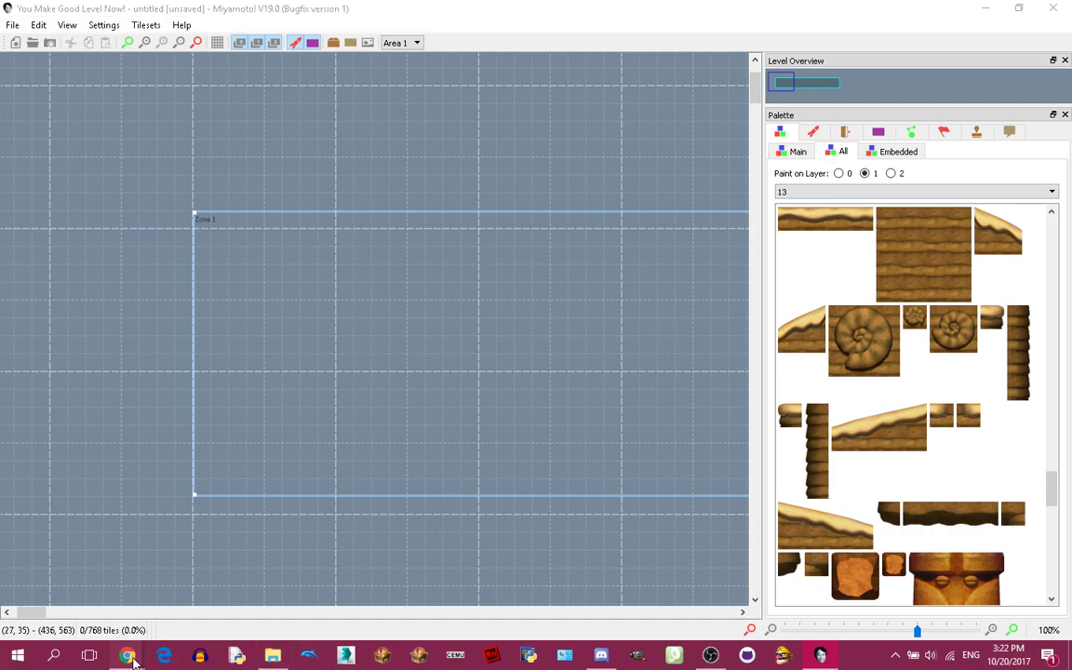
pyautogui.click(216, 571)
pyautogui.click(375, 10)
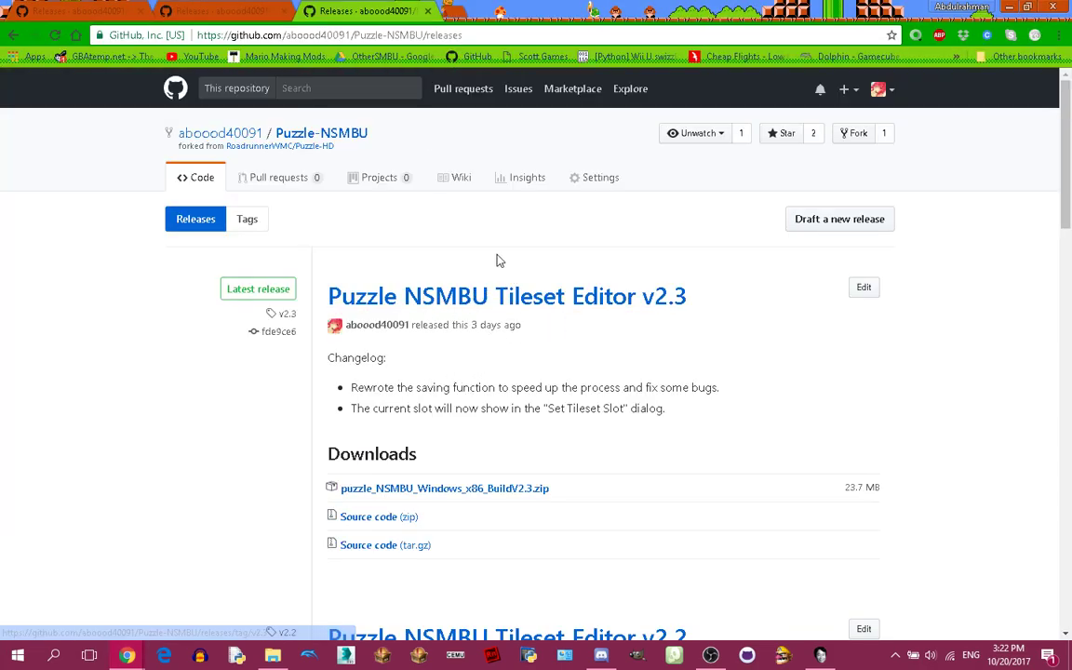
pyautogui.click(116, 4)
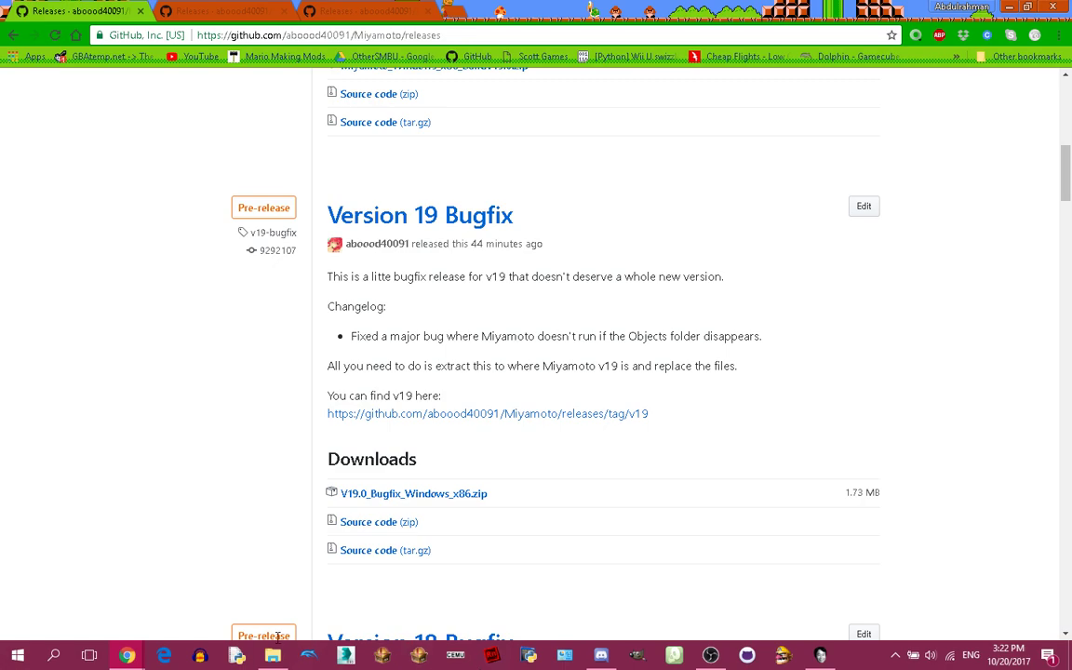
# - Switch to File Explorer and launch puzzle.exe from the puzzle_NSMBU folder inside Tutorial
pyautogui.click(273, 655)
pyautogui.click(177, 212)
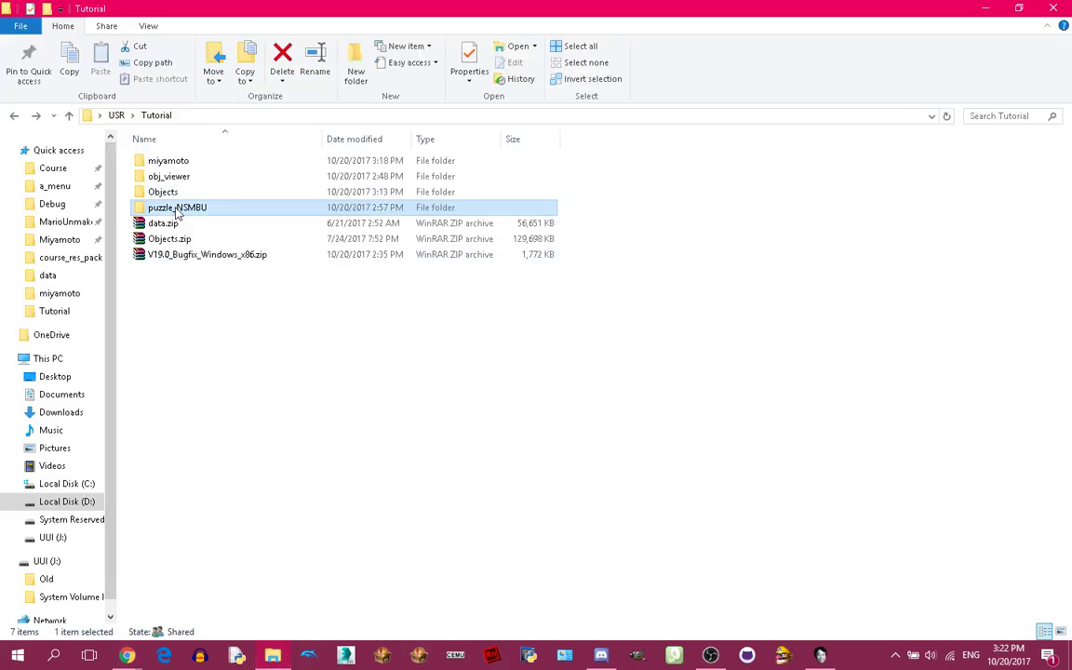
pyautogui.doubleClick(177, 212)
pyautogui.doubleClick(182, 459)
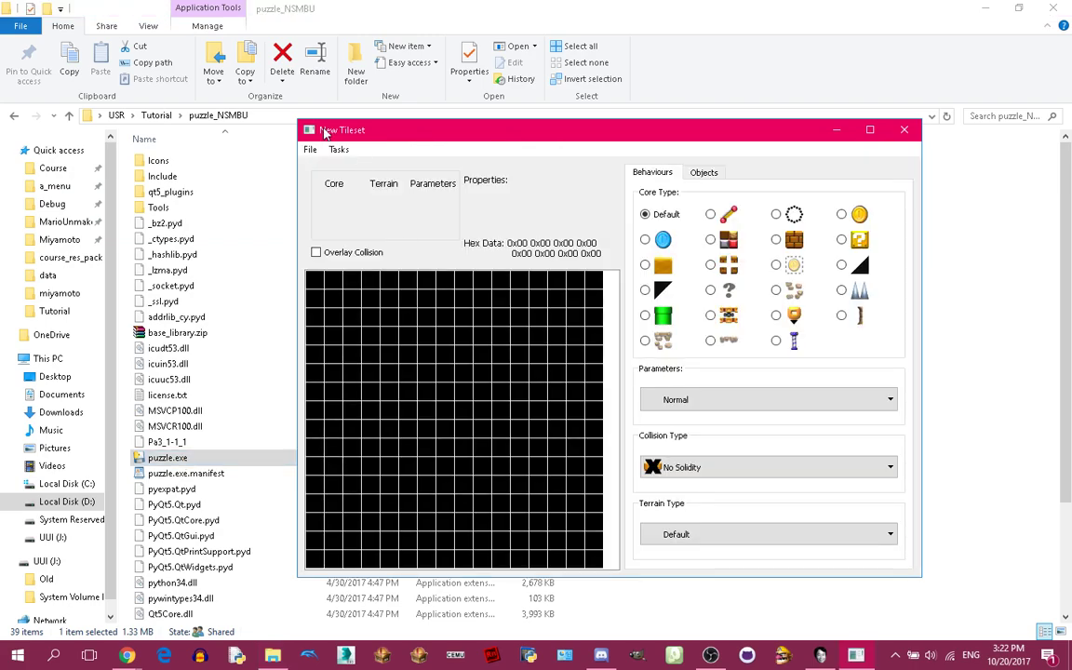
# - Open the Pa3_1-1_1 tileset from the puzzle_NSMBU folder and show its list of objects
pyautogui.click(310, 149)
pyautogui.click(335, 185)
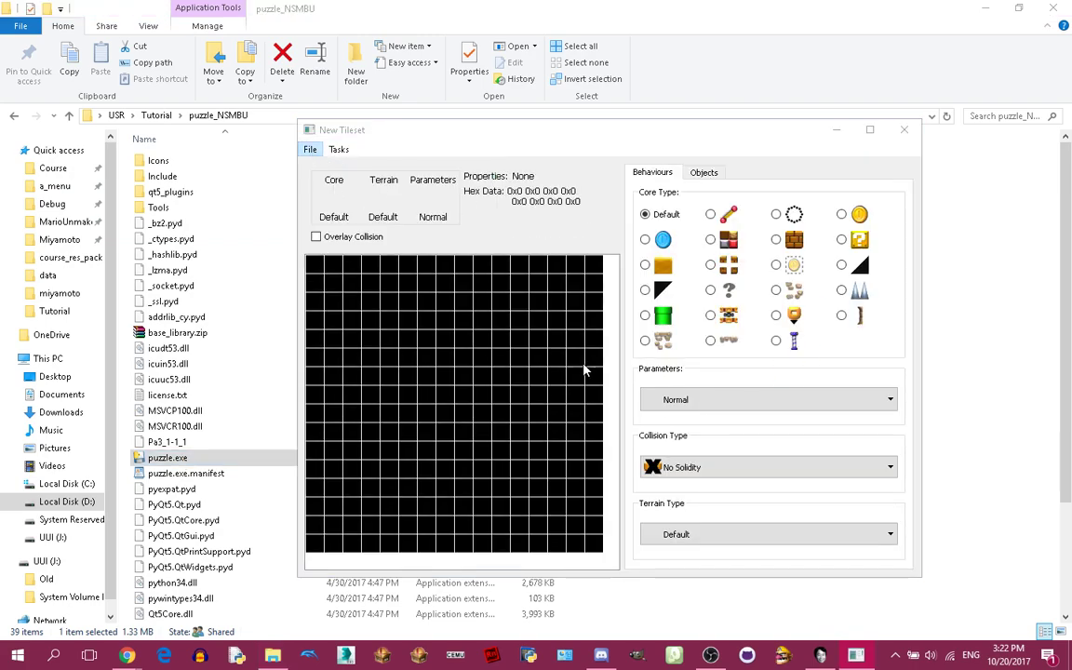
pyautogui.scroll(-5, 582, 370)
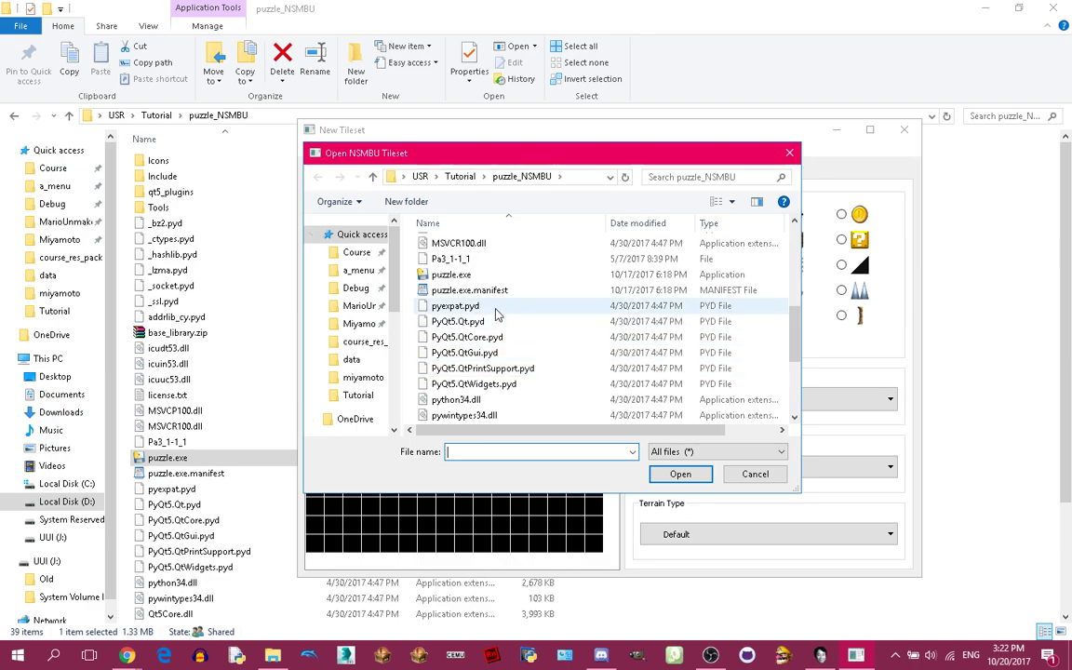
pyautogui.doubleClick(493, 260)
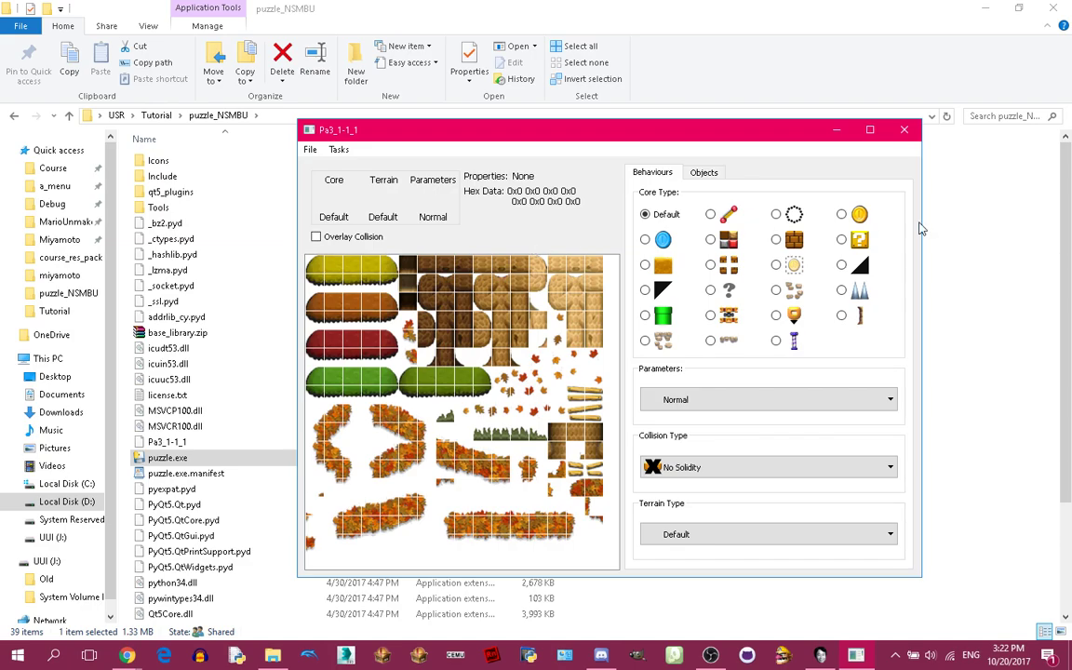
pyautogui.click(704, 173)
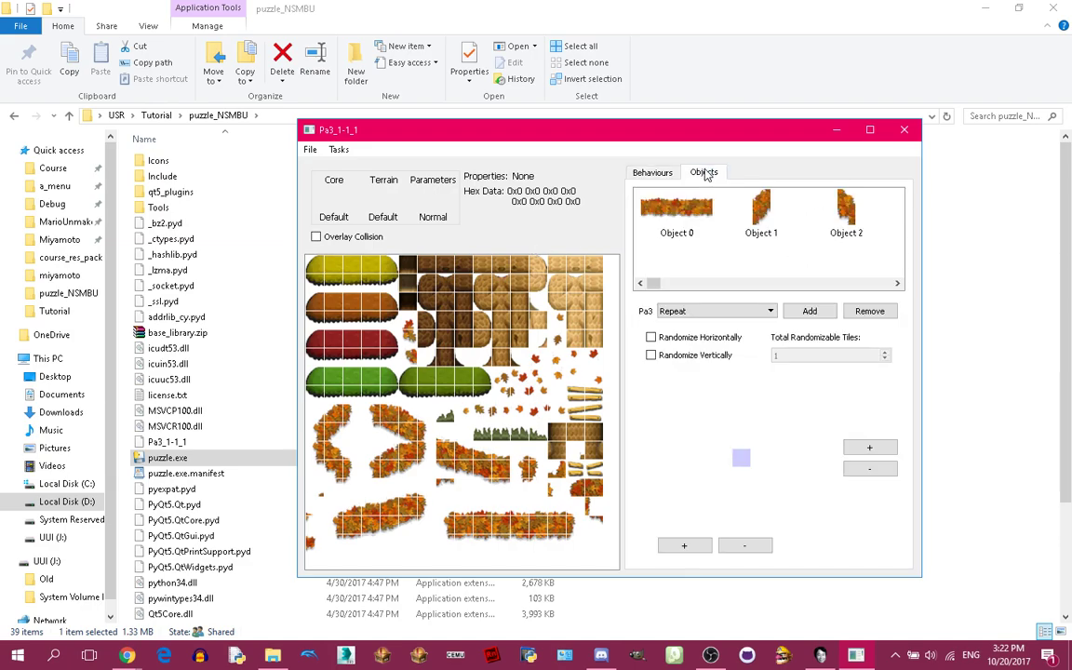
pyautogui.moveTo(656, 285); pyautogui.dragTo(637, 298)
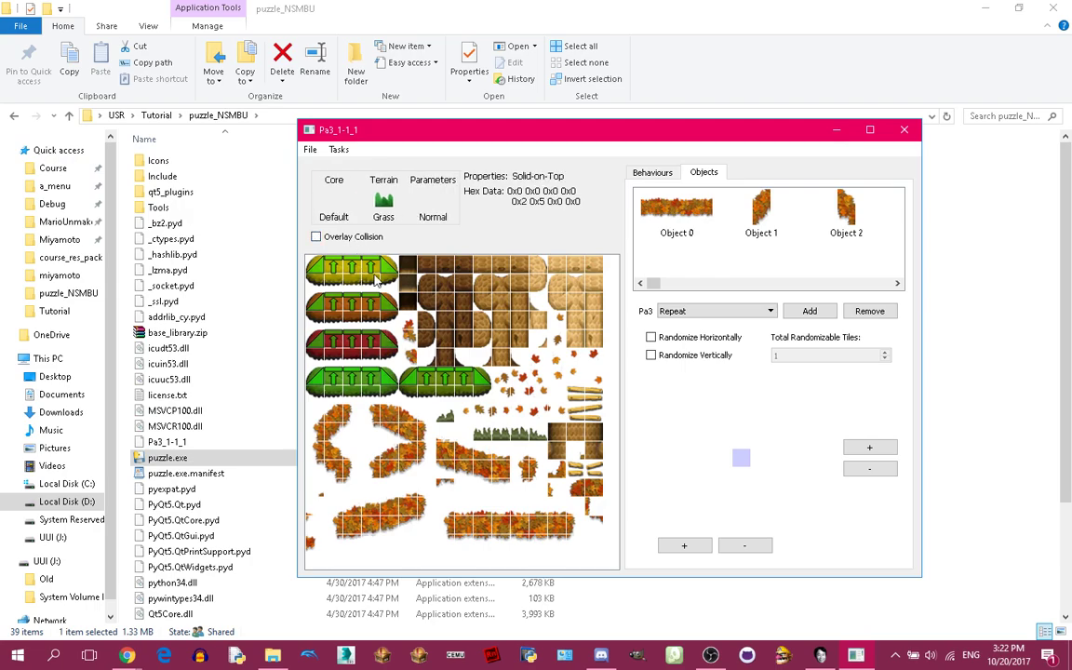
# - Export all objects of the tileset into the Objects folder inside Tutorial
pyautogui.click(337, 148)
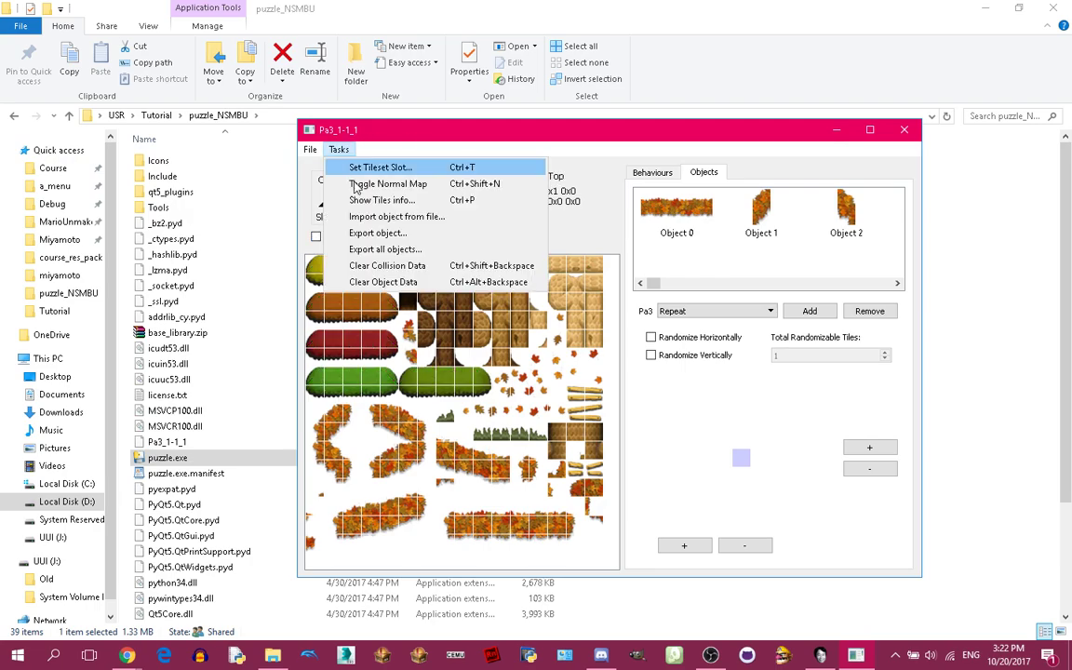
pyautogui.click(385, 250)
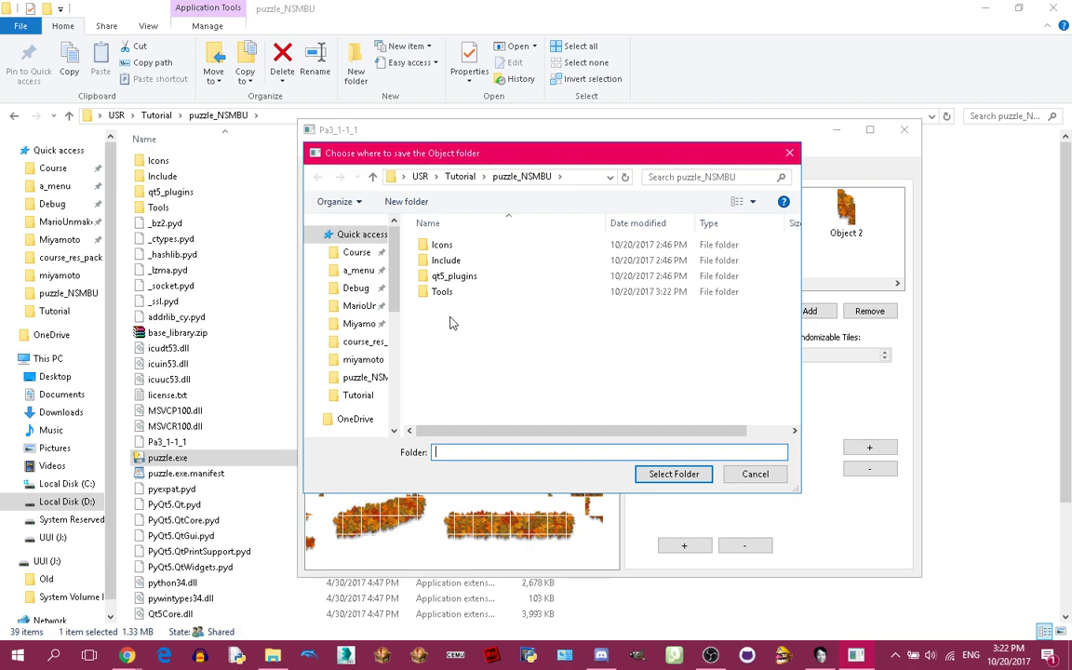
pyautogui.click(358, 394)
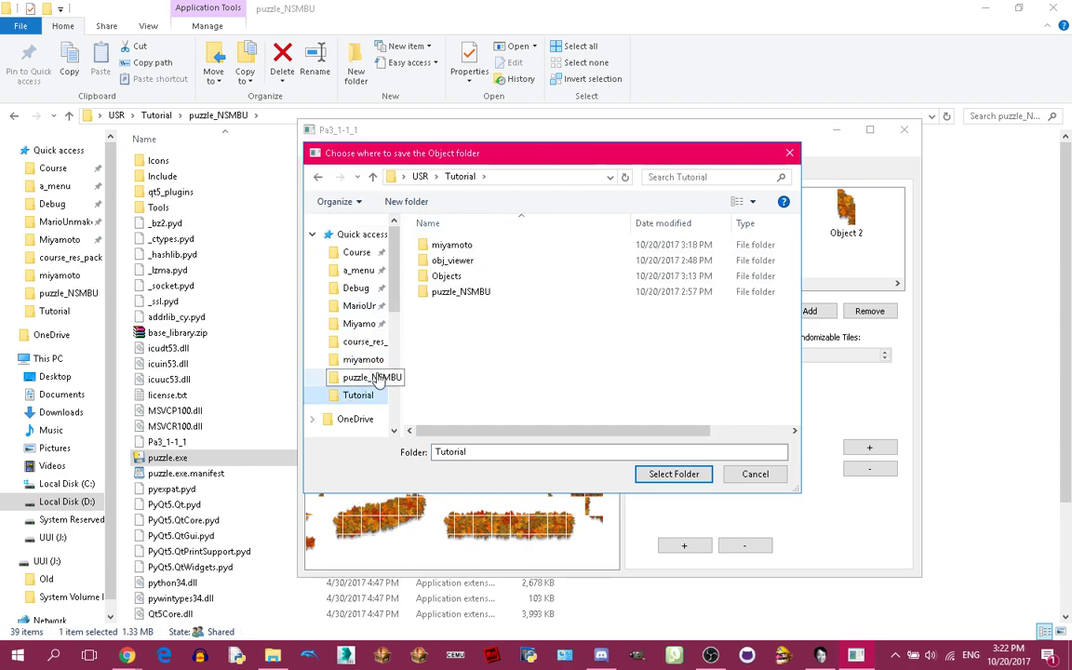
pyautogui.click(445, 276)
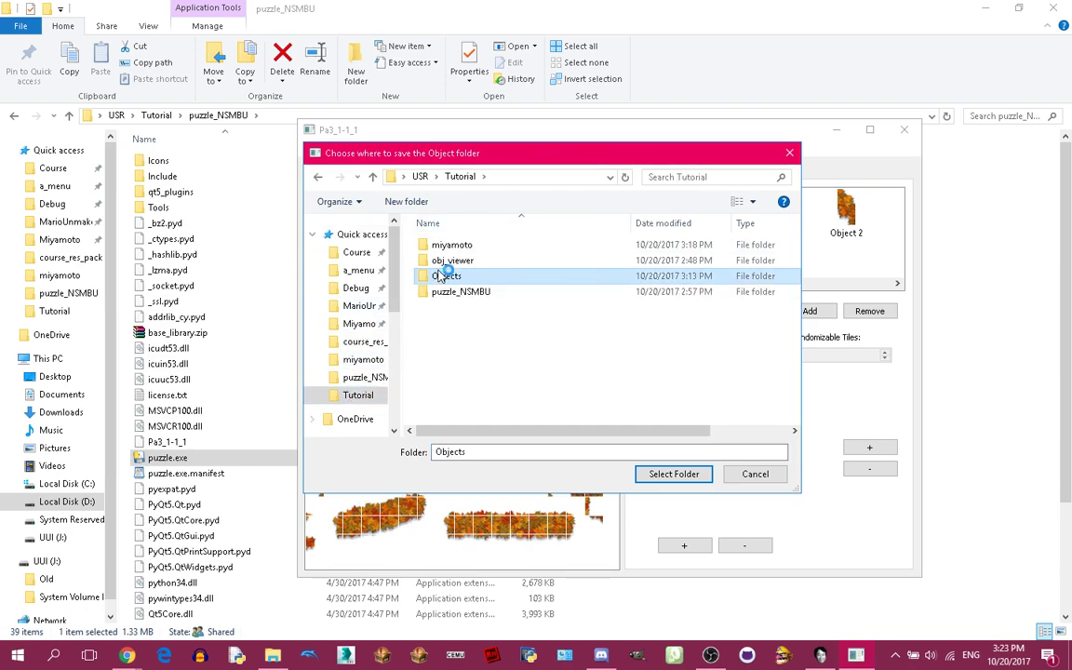
pyautogui.doubleClick(445, 277)
pyautogui.click(683, 478)
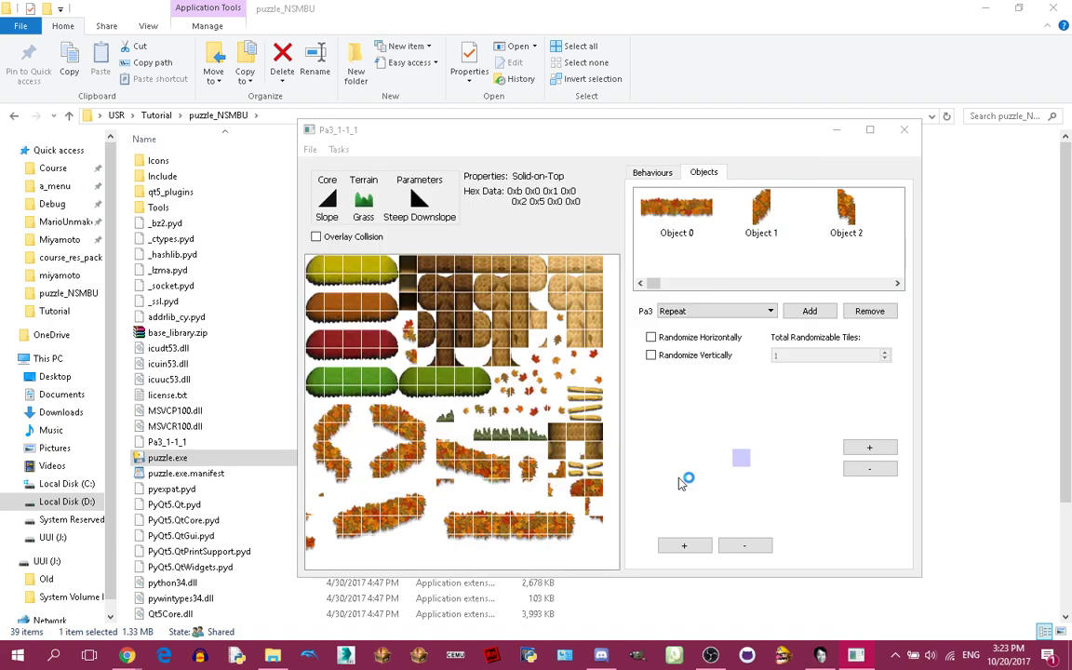